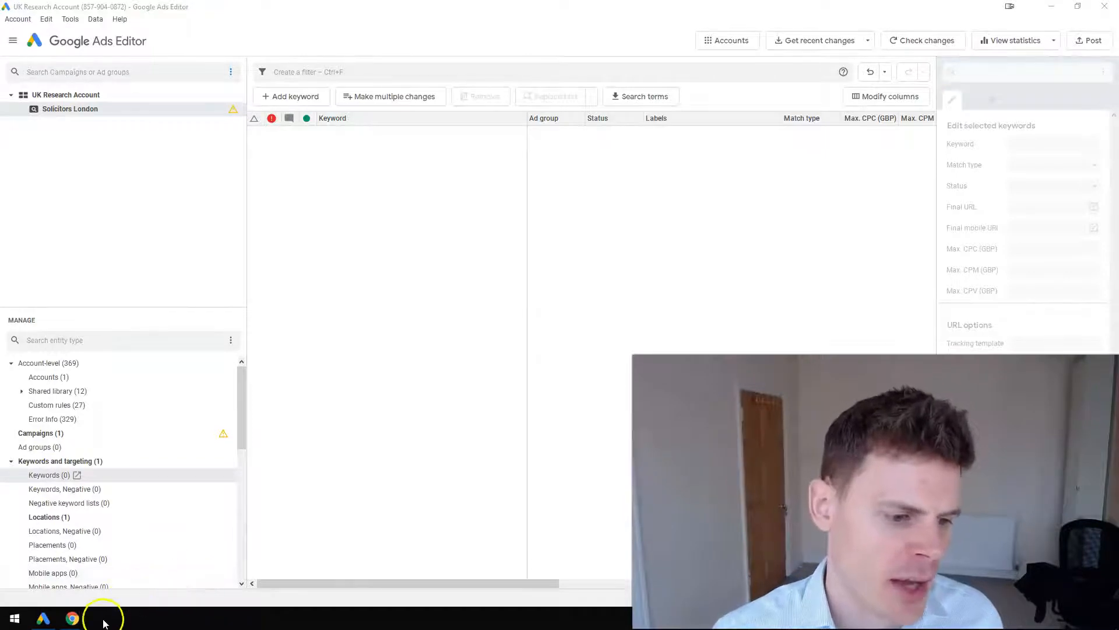
# Switch to the Google Ads Editor import template in Chrome and widen the Keyword column to fit its entries
pyautogui.click(72, 616)
pyautogui.click(176, 260)
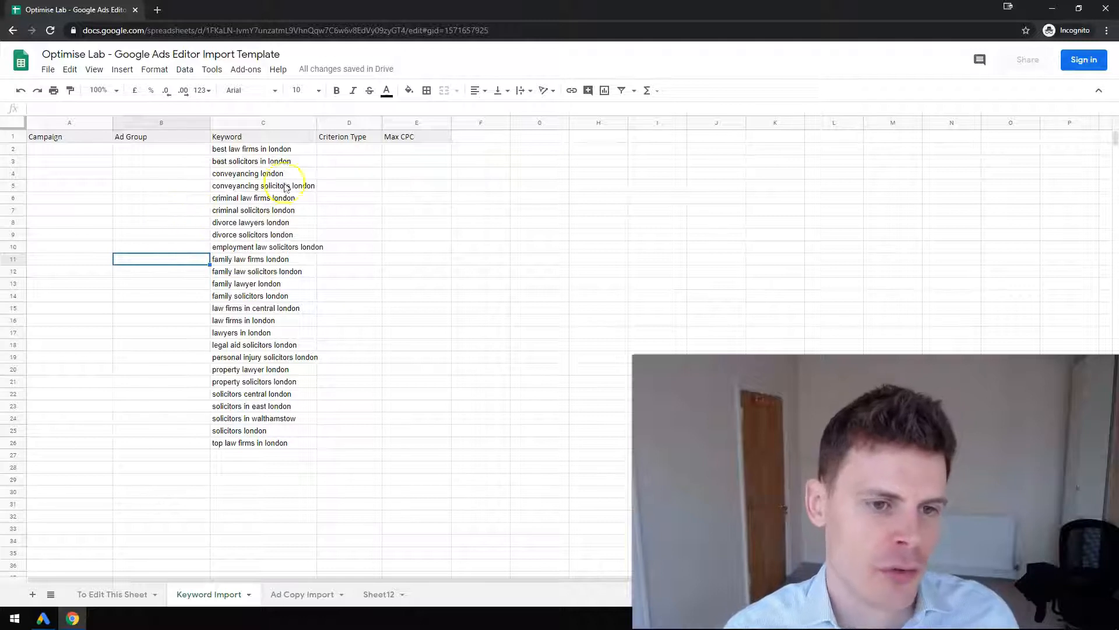
pyautogui.moveTo(317, 122); pyautogui.dragTo(330, 123)
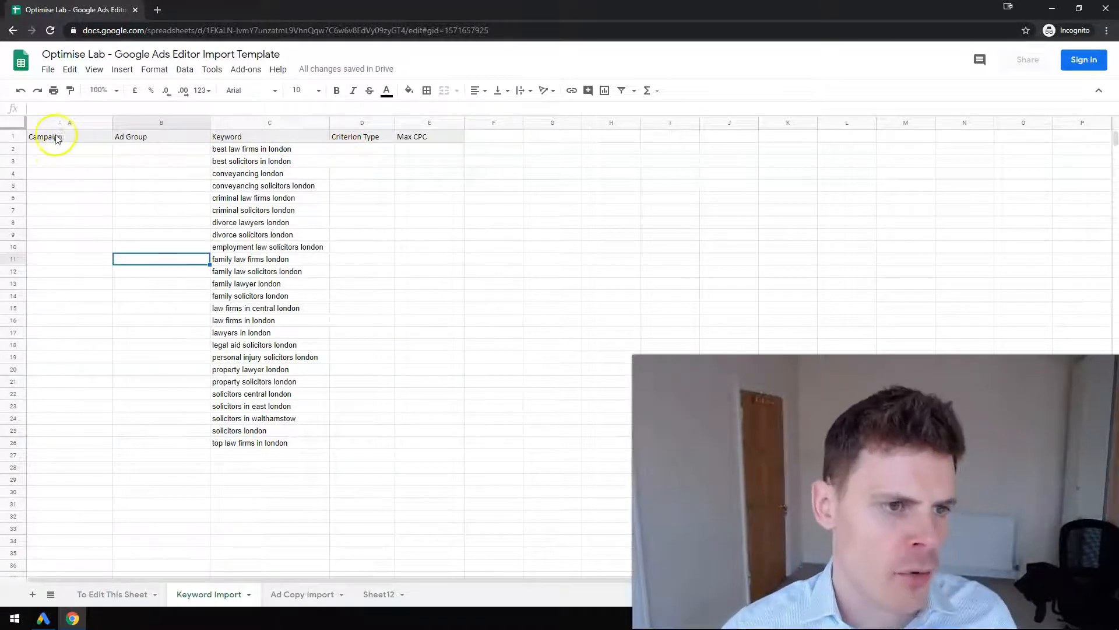
pyautogui.click(87, 138)
pyautogui.click(129, 139)
pyautogui.click(220, 140)
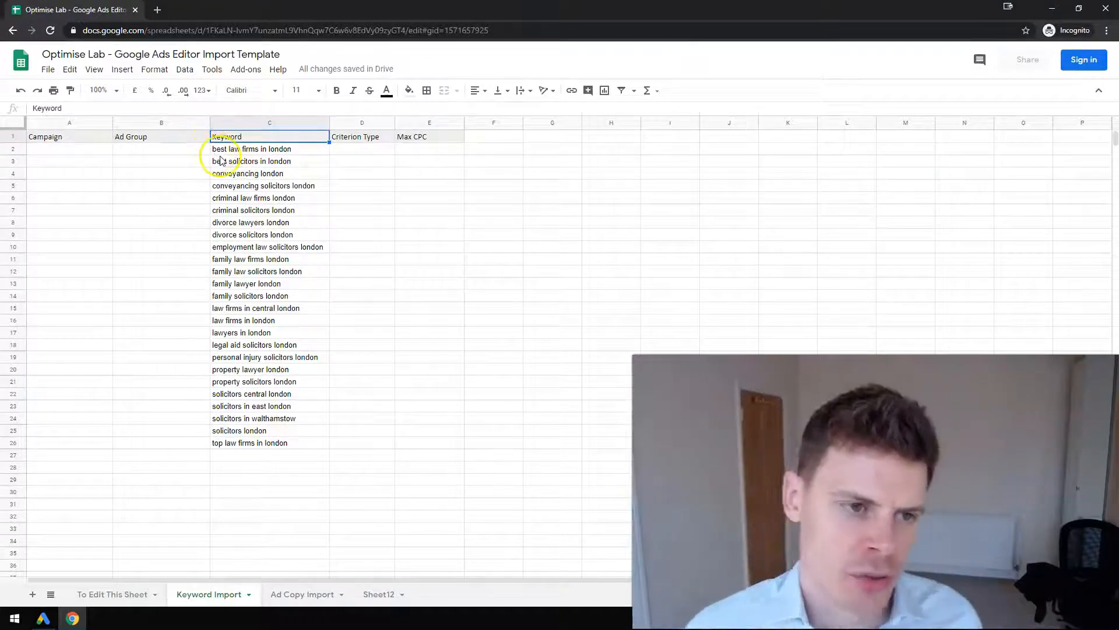
# Enter the formula =Proper(C2) in cell B2 to build the first ad group name from its keyword
pyautogui.click(181, 153)
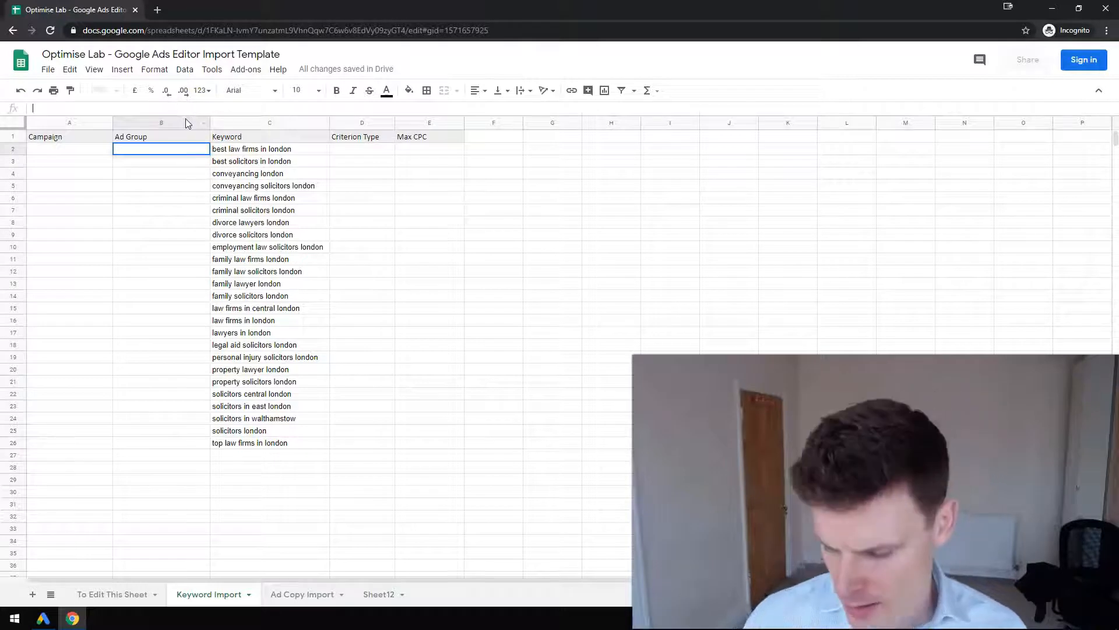
pyautogui.write('=')
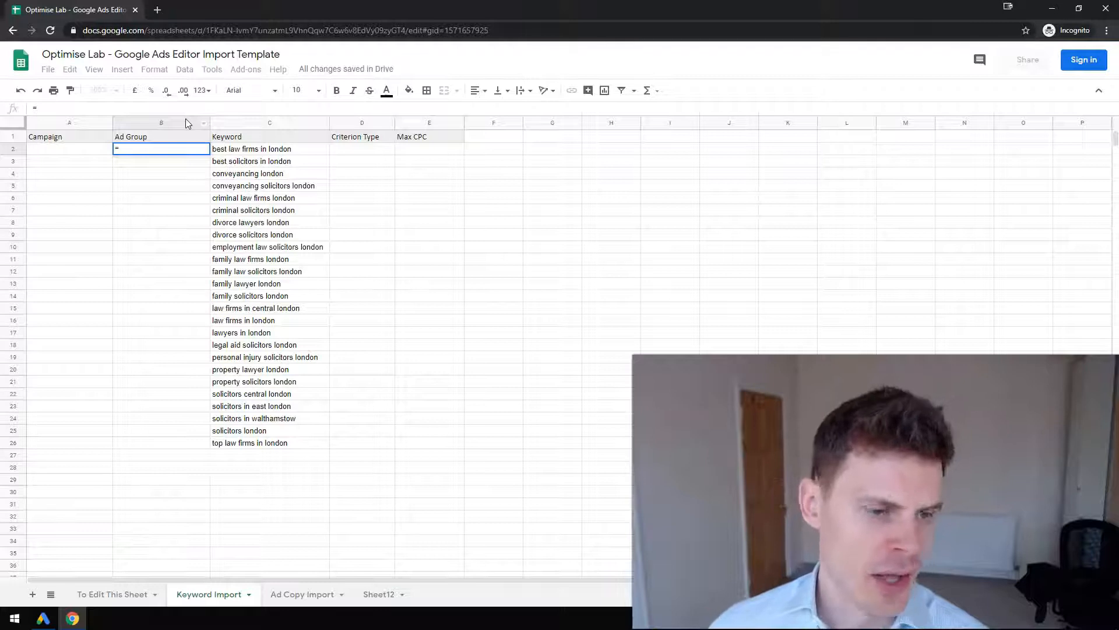
pyautogui.write('Prop')
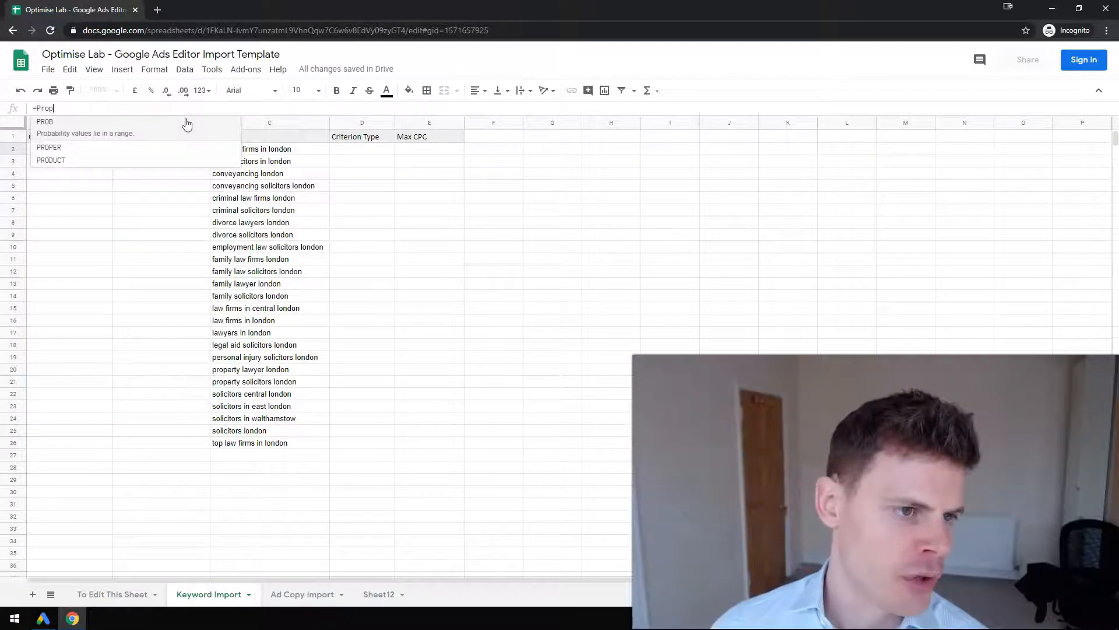
pyautogui.write('er')
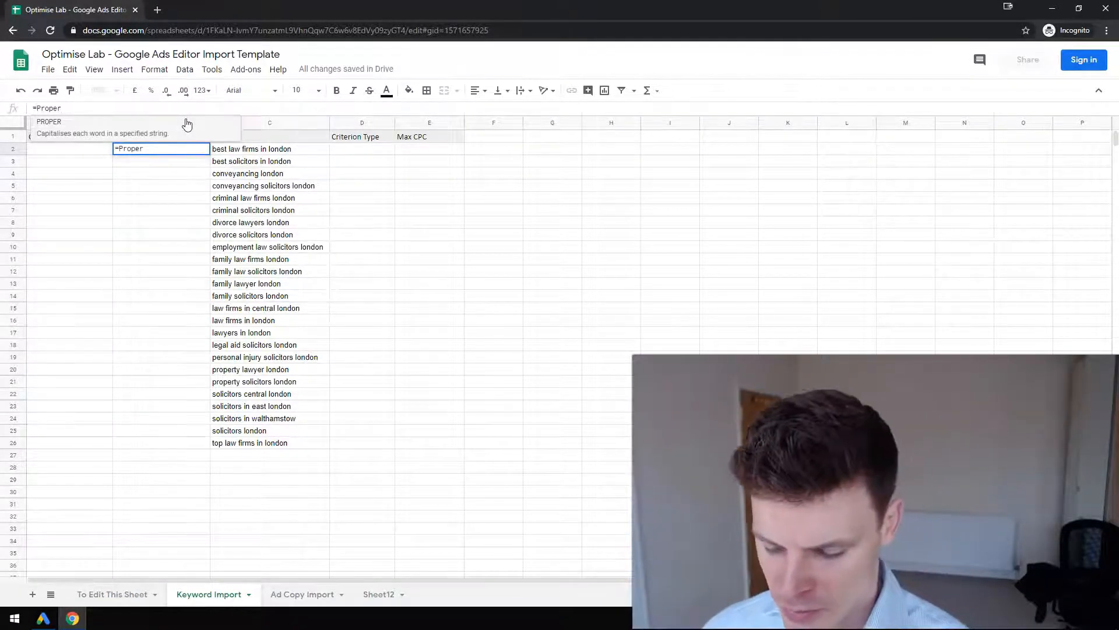
pyautogui.write('(c2)')
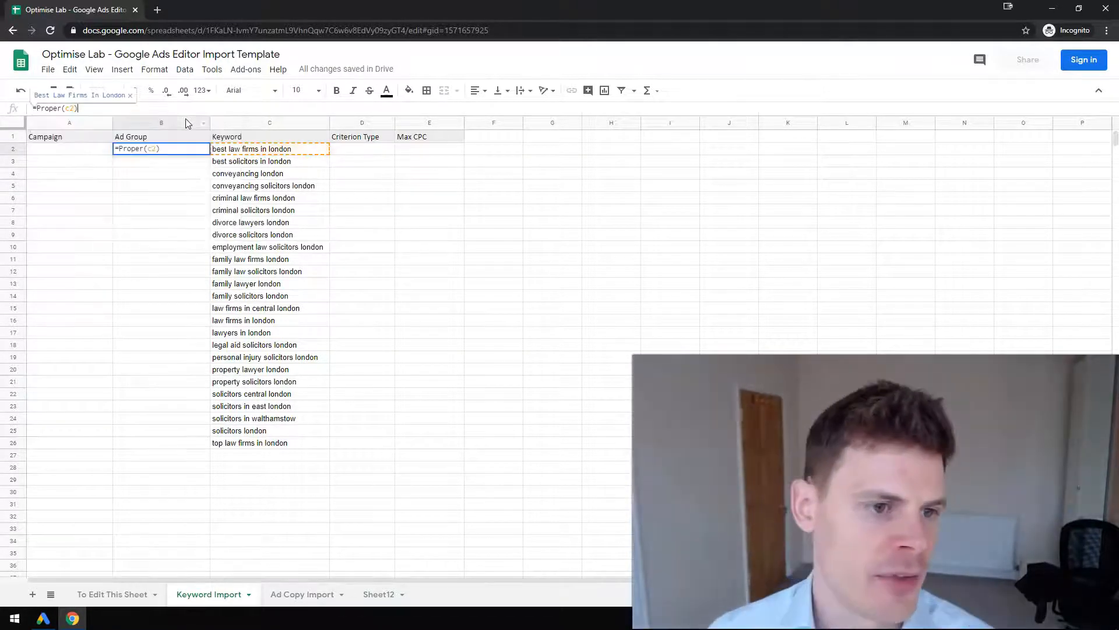
pyautogui.press('Return')
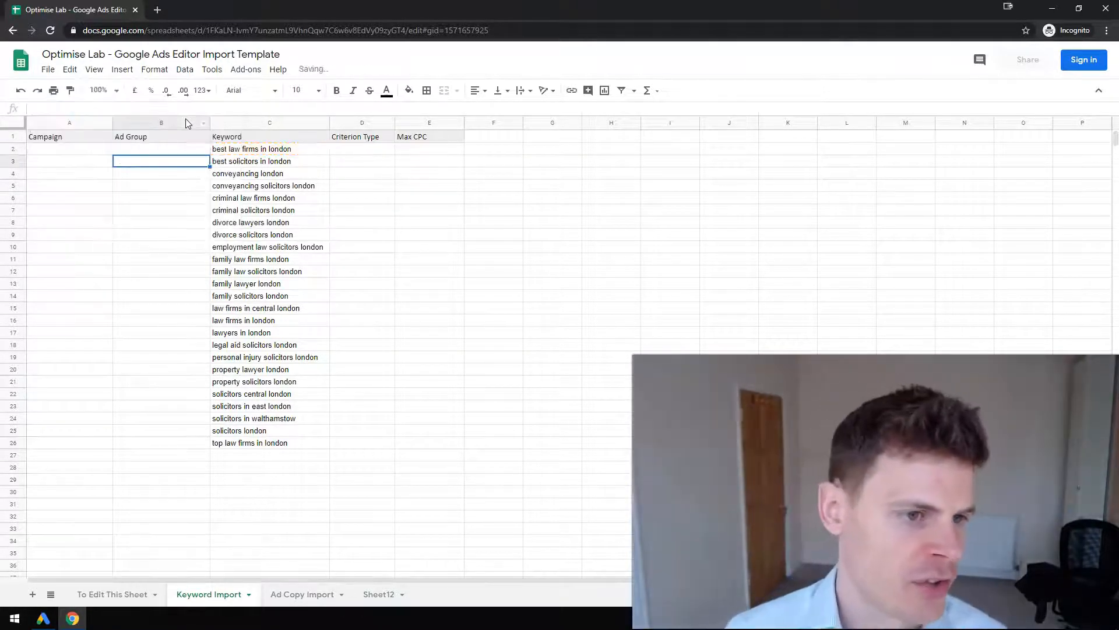
# Widen the Ad Group column slightly and fill the Proper formula from B2 down to row 26
pyautogui.moveTo(210, 122); pyautogui.dragTo(218, 124)
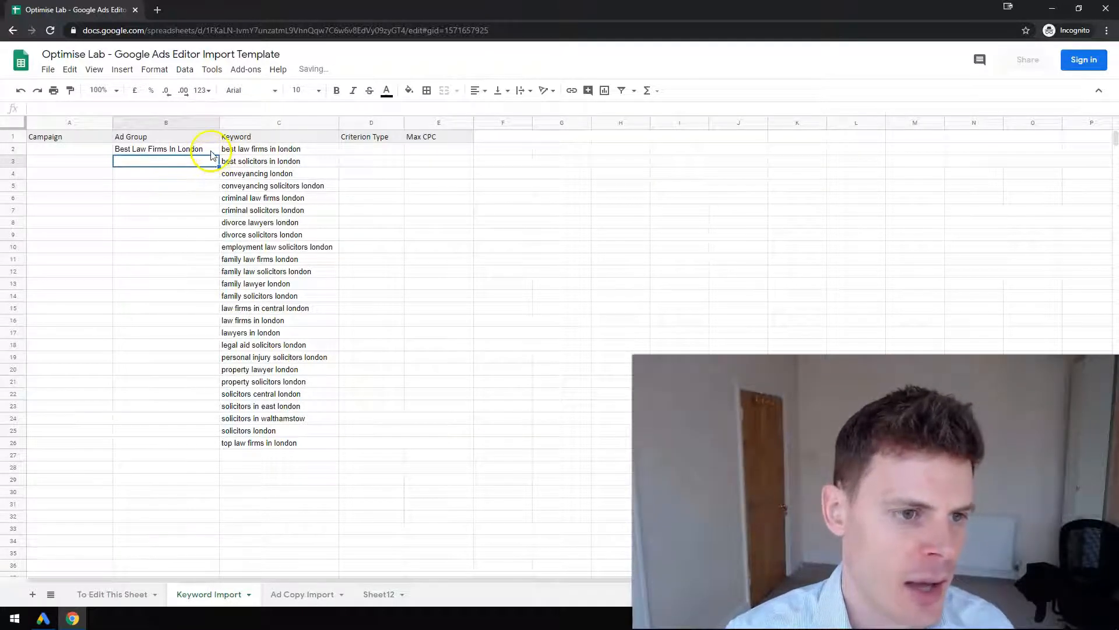
pyautogui.click(210, 151)
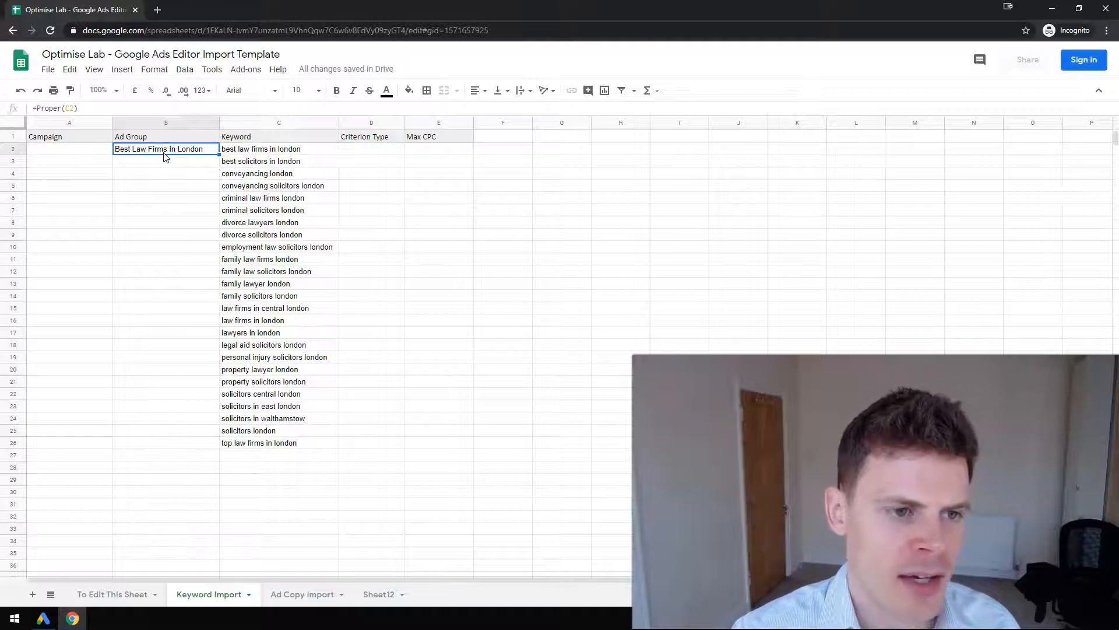
pyautogui.doubleClick(219, 154)
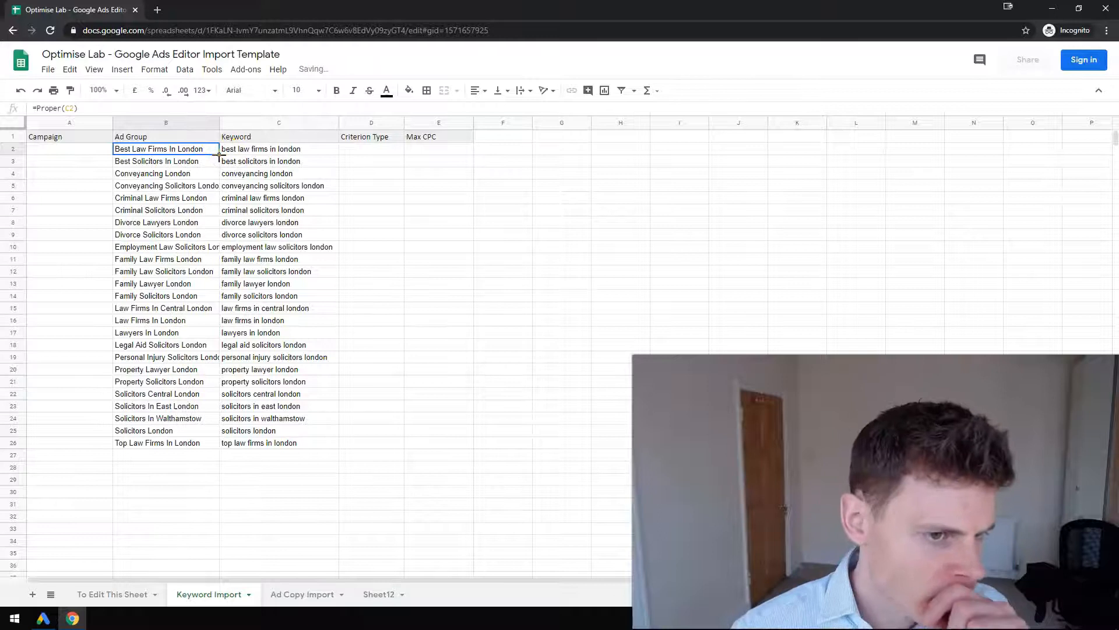
# Check the campaign's exact name in Google Ads Editor and return to the import spreadsheet
pyautogui.click(83, 150)
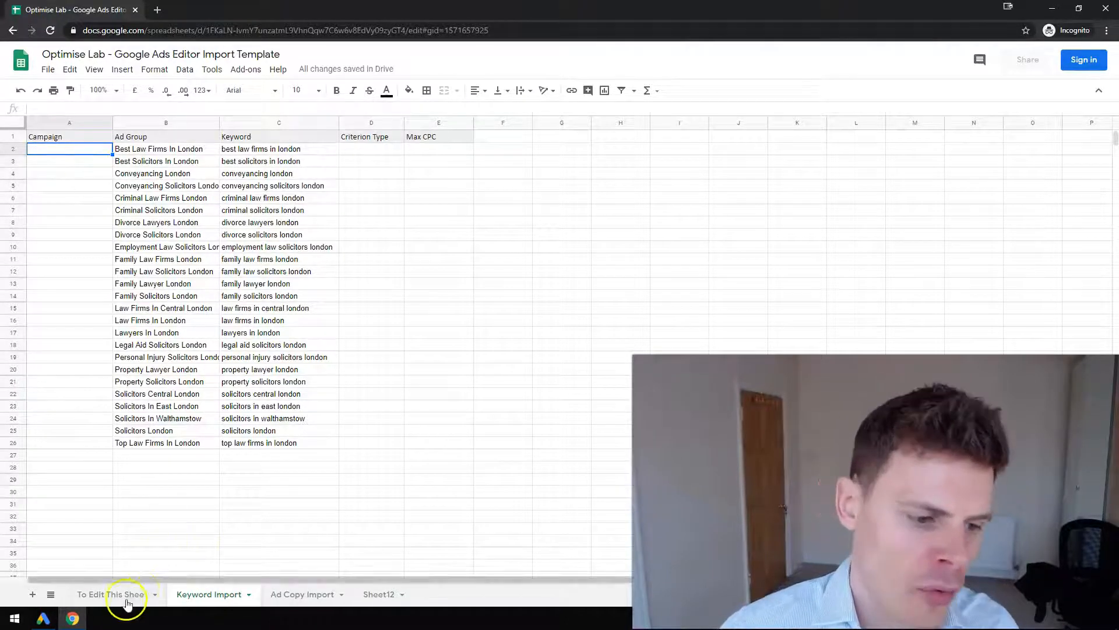
pyautogui.click(44, 618)
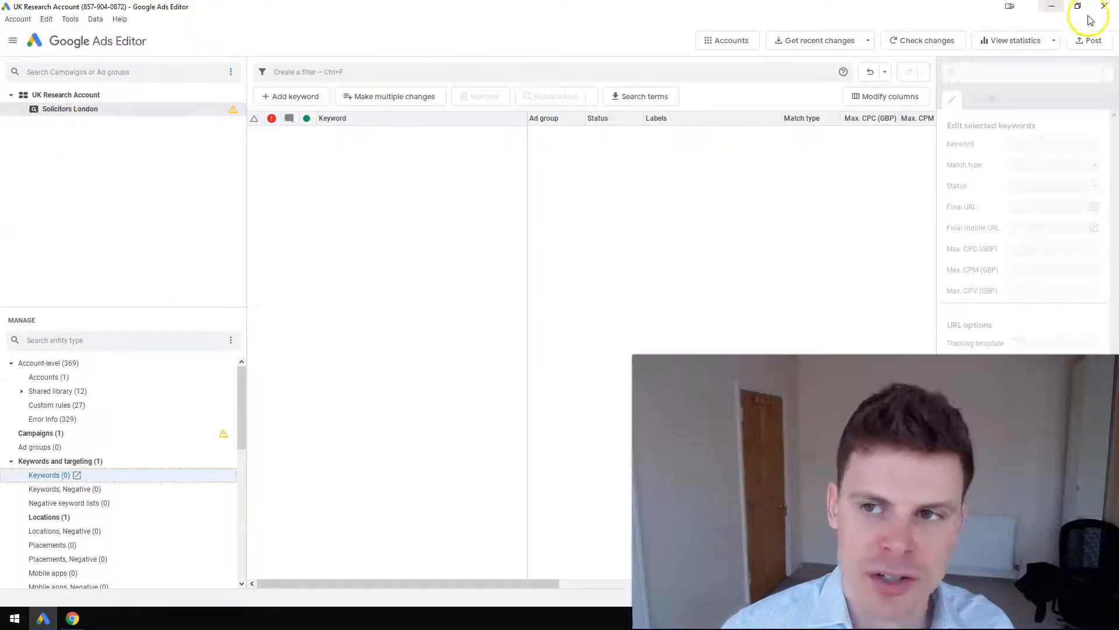
pyautogui.click(1051, 7)
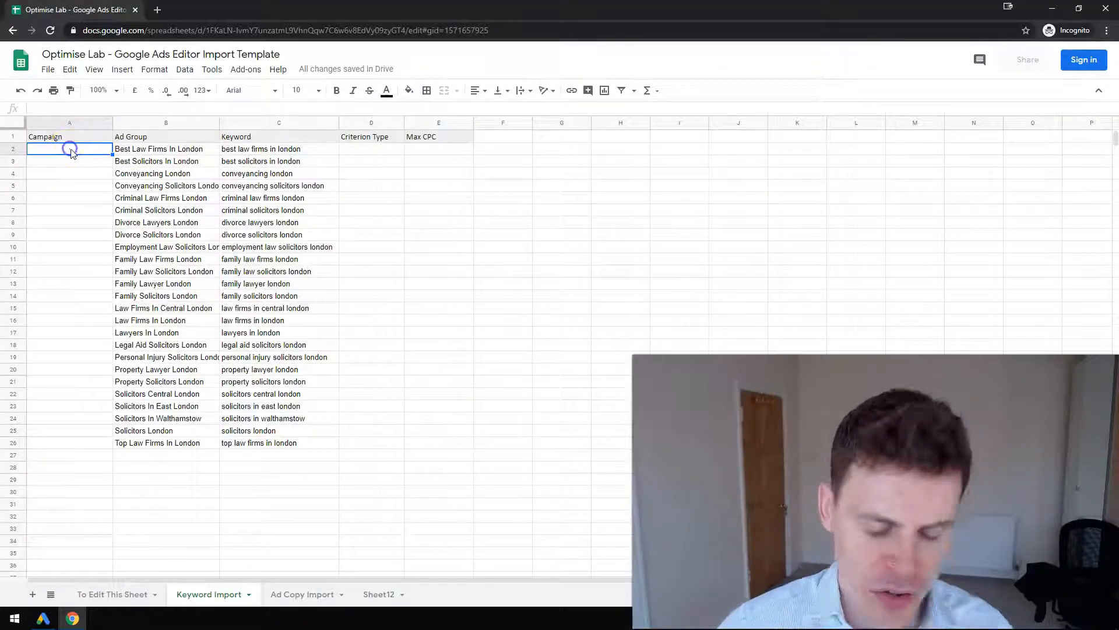
# Enter Solicitors London as the campaign in cell A2 and fill it down to row 26
pyautogui.write('So')
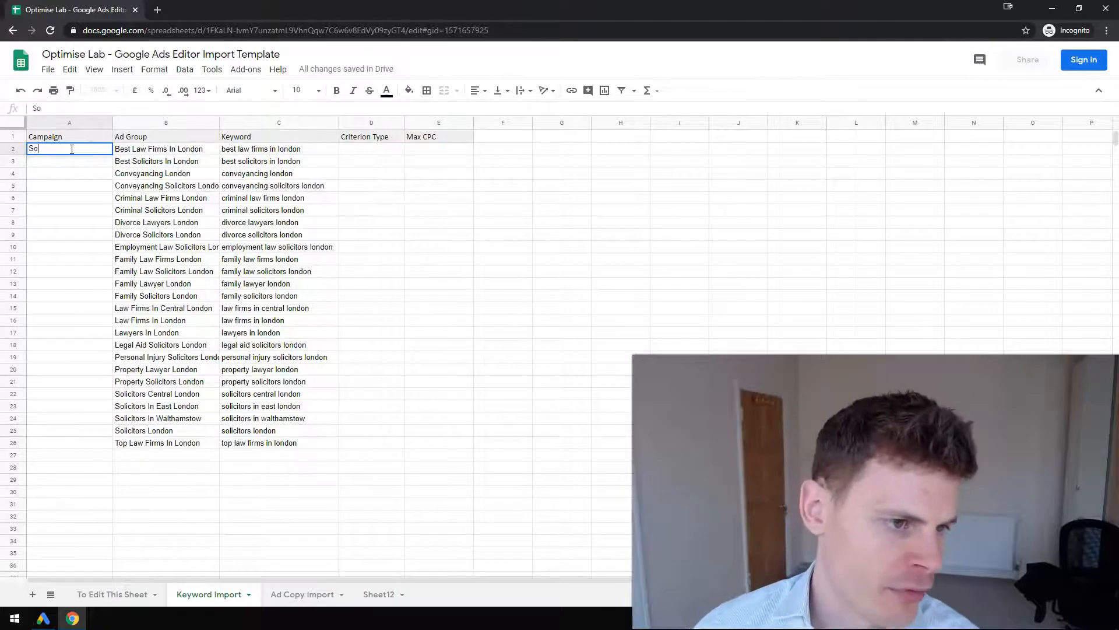
pyautogui.write('licitors ')
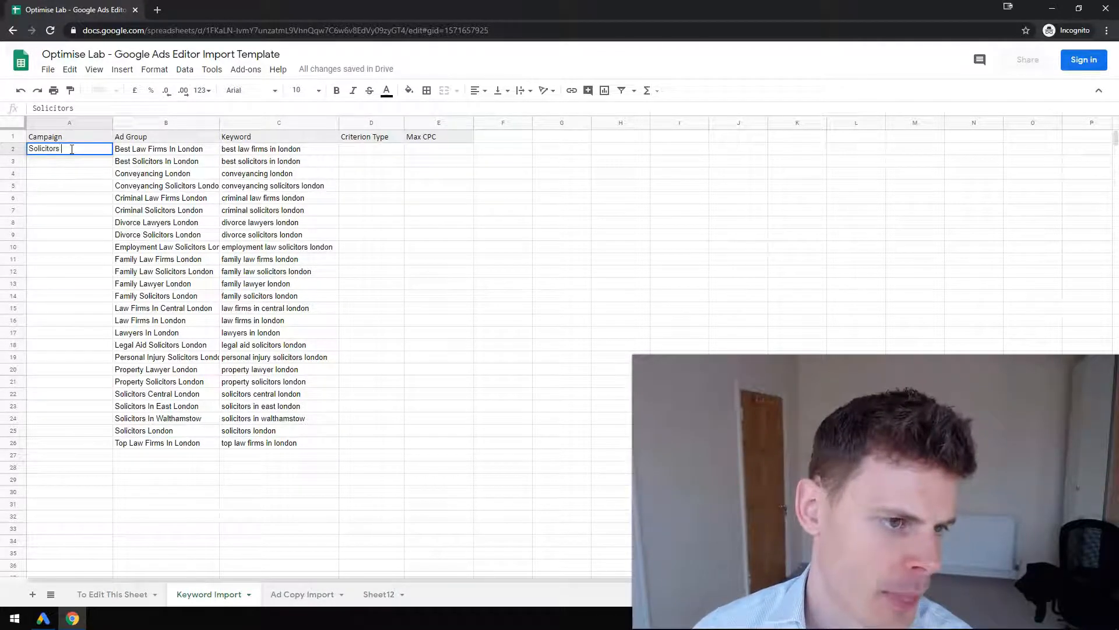
pyautogui.write('London')
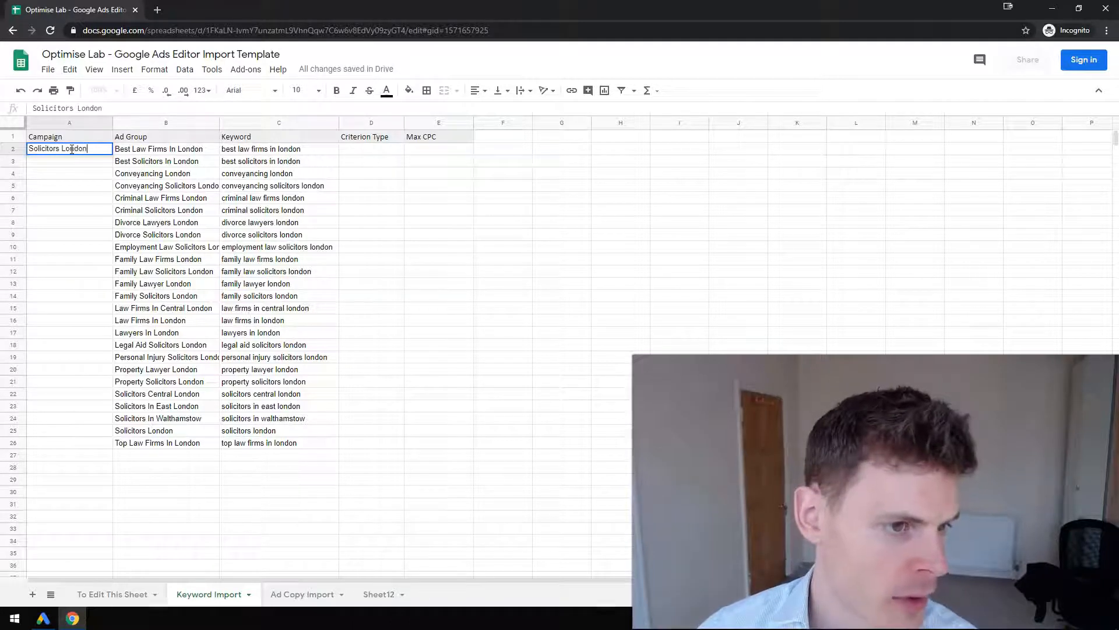
pyautogui.press('Return')
pyautogui.click(72, 150)
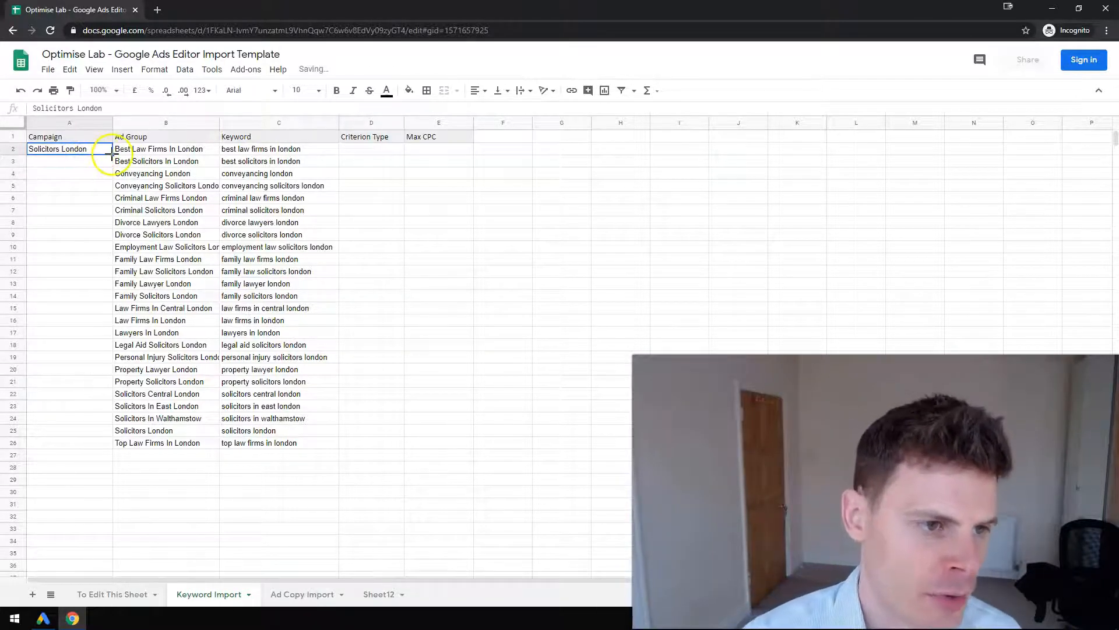
pyautogui.doubleClick(111, 155)
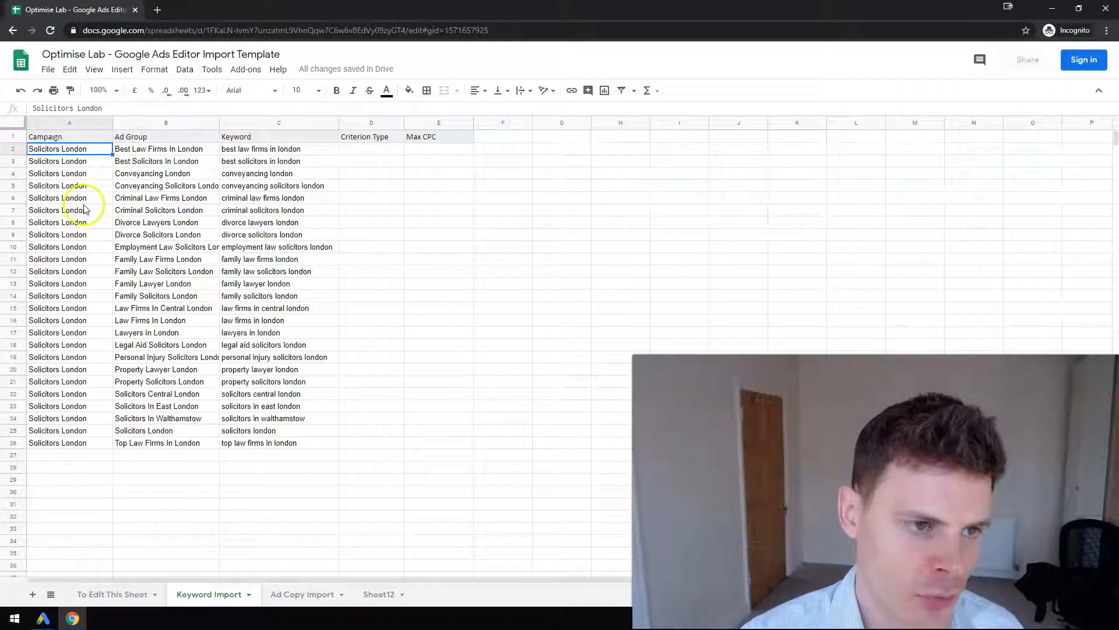
# Enter Exact as the criterion type in cell D2
pyautogui.click(373, 151)
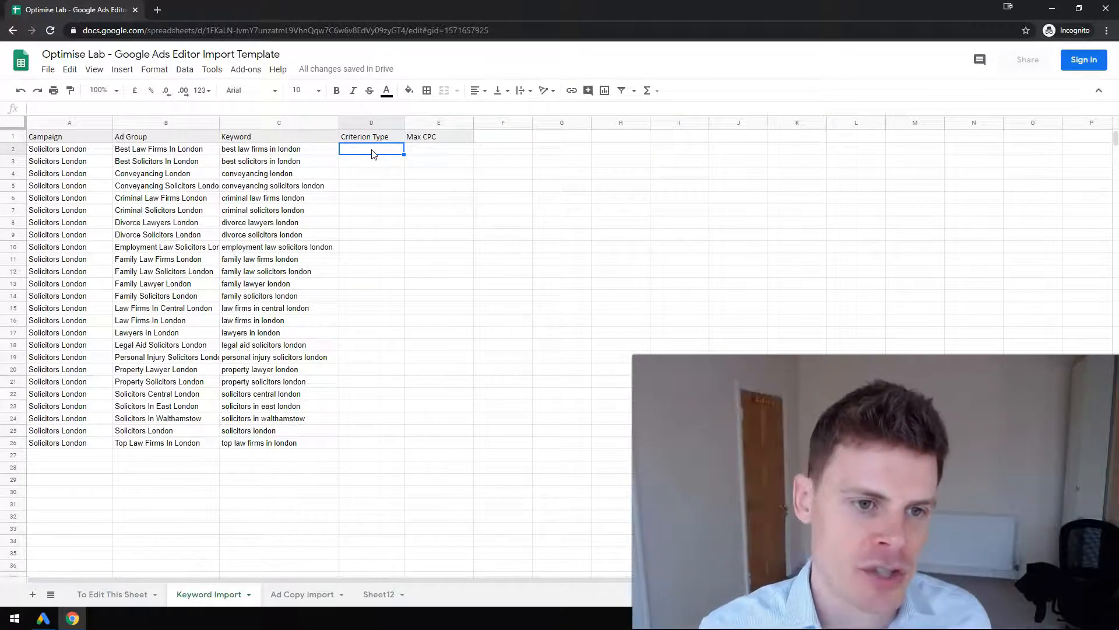
pyautogui.write('Ex')
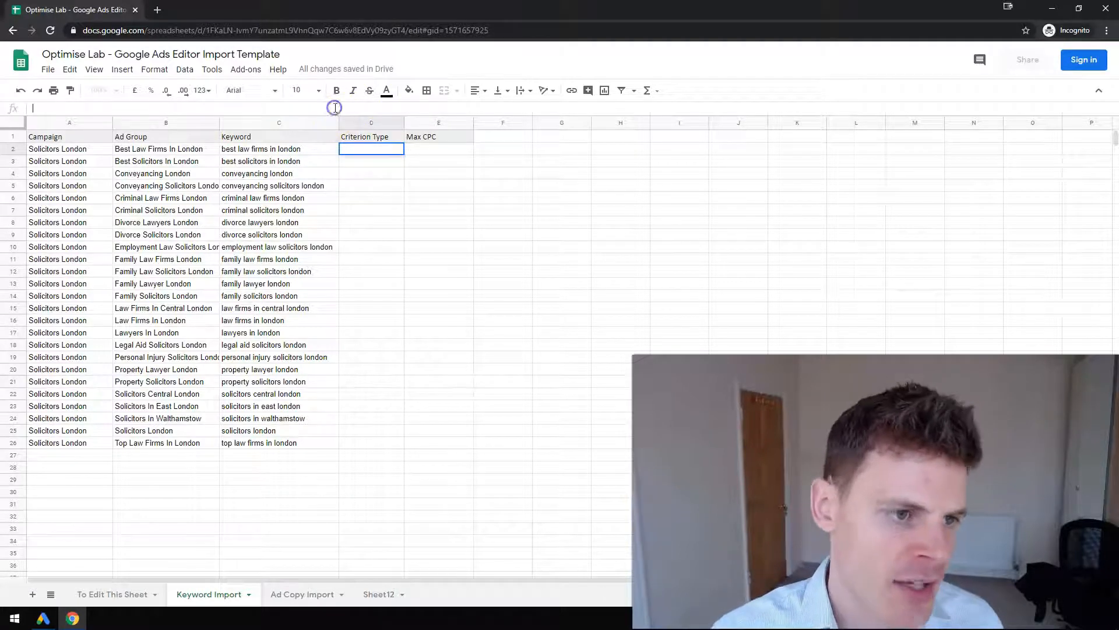
pyautogui.write('act')
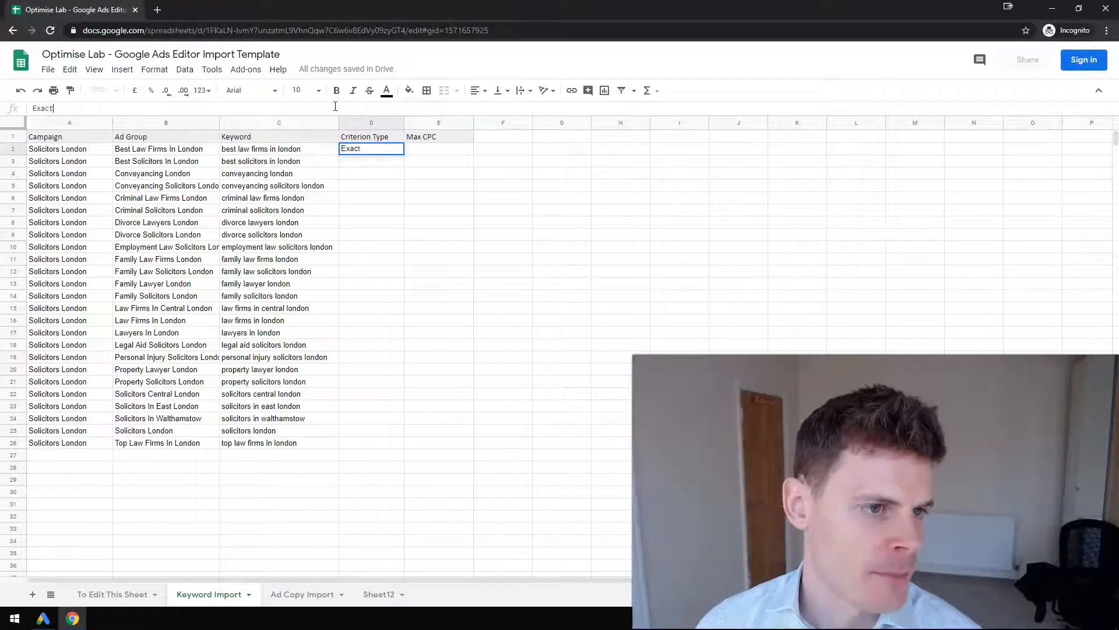
pyautogui.press('Return')
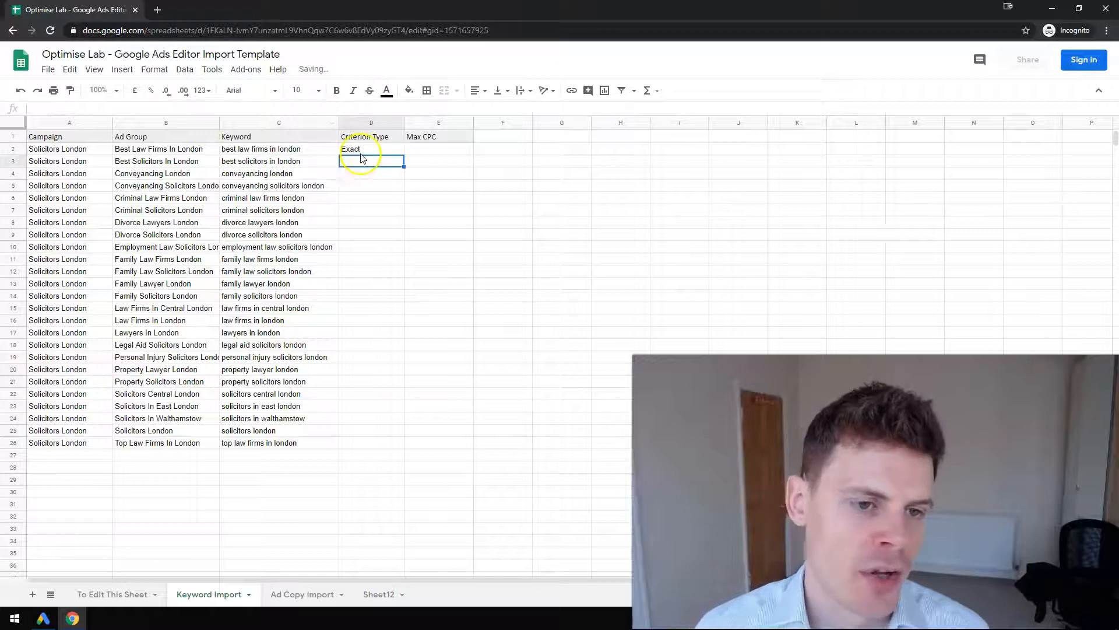
# Enter Phrase in cell D3 and Broad in cell D4 as example criterion types
pyautogui.write('Phrase')
pyautogui.press('Return')
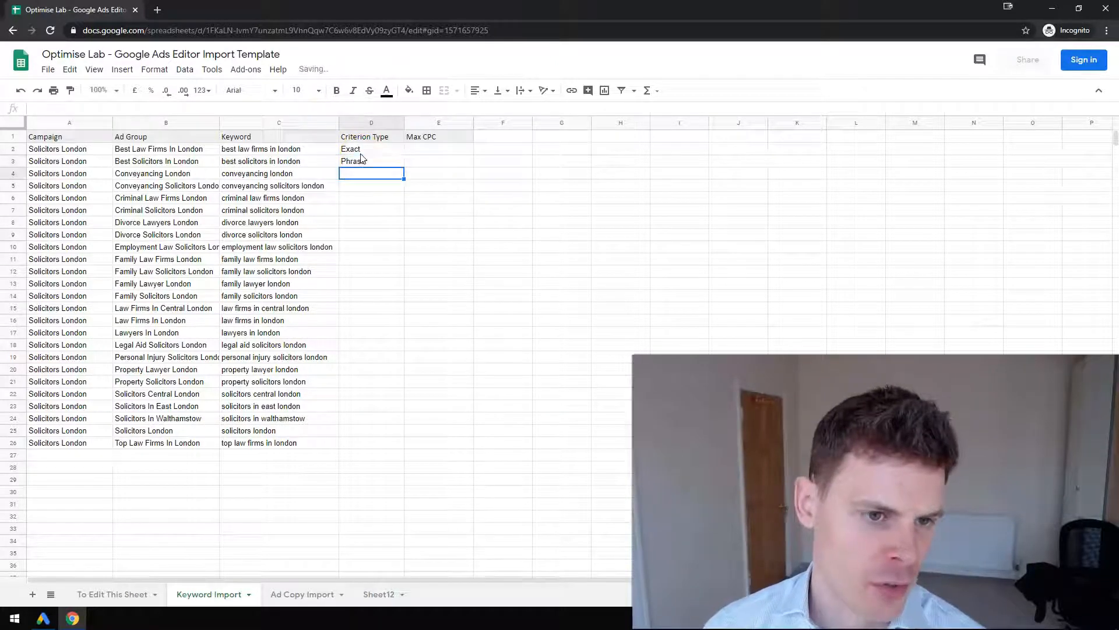
pyautogui.write('Broad')
pyautogui.press('Return')
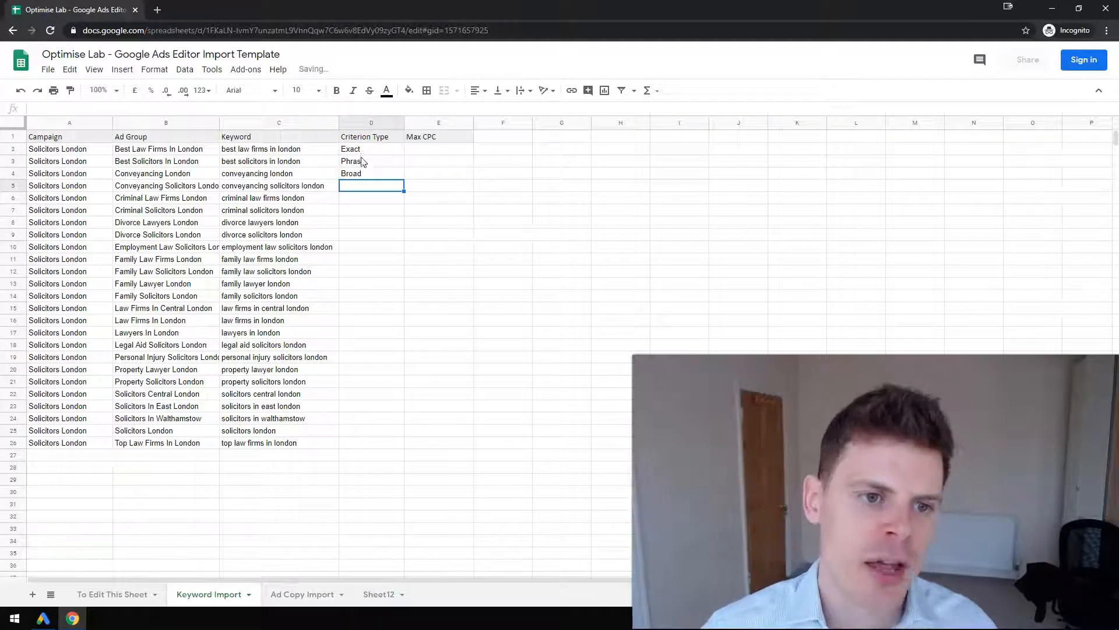
# Fill Exact from cell D2 down the Criterion Type column to row 26
pyautogui.click(364, 151)
pyautogui.moveTo(406, 155); pyautogui.dragTo(380, 441)
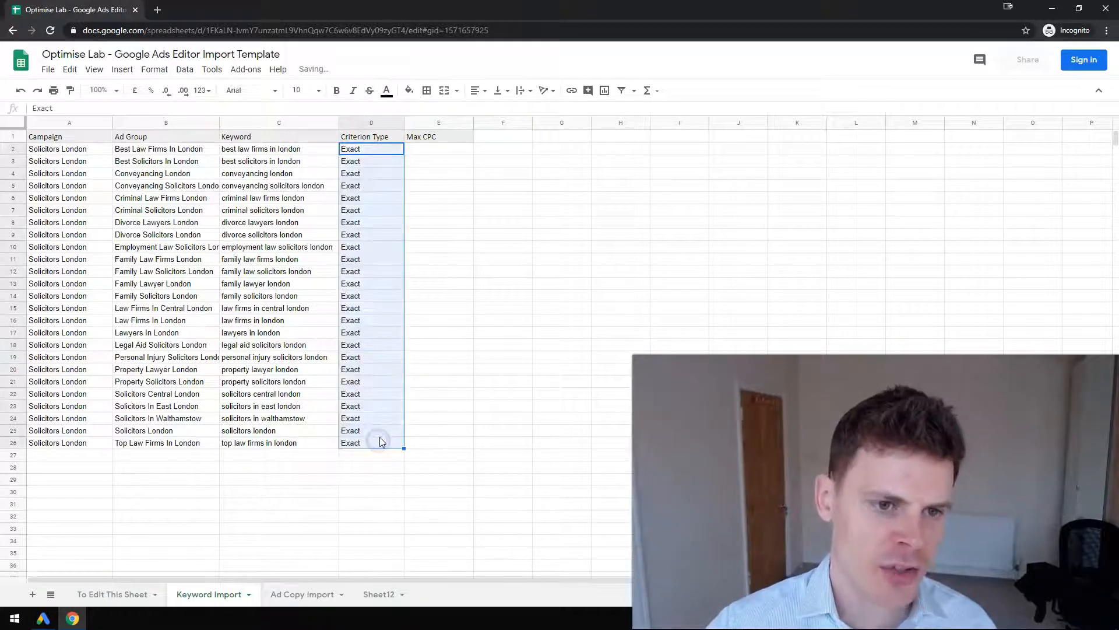
# Enter a Max CPC of 1 in cell E2 and fill it down to row 26
pyautogui.click(439, 149)
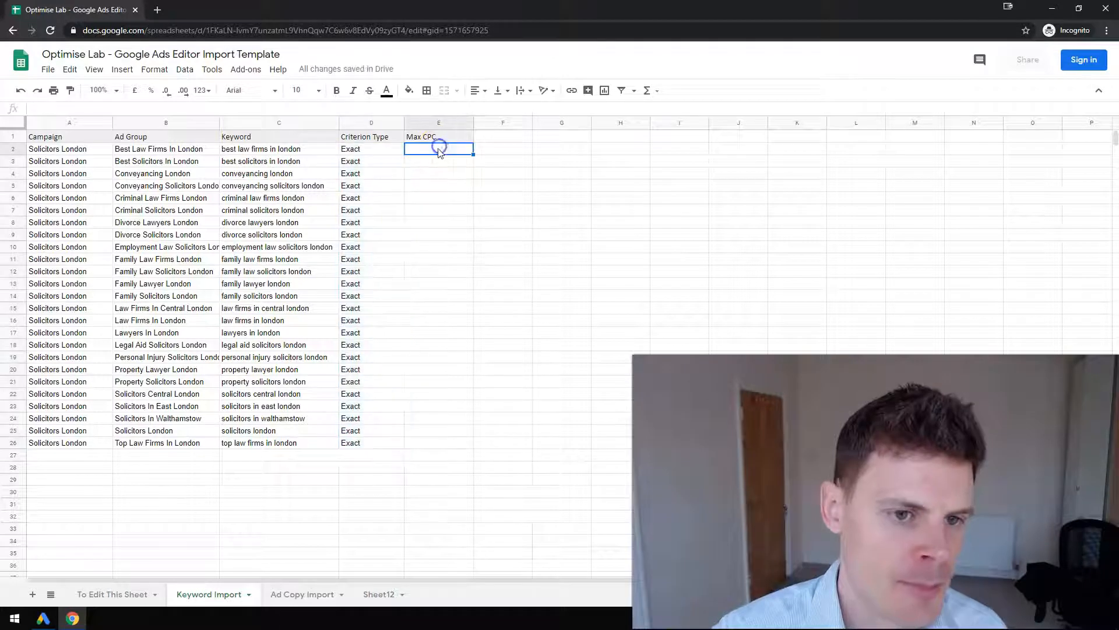
pyautogui.click(438, 152)
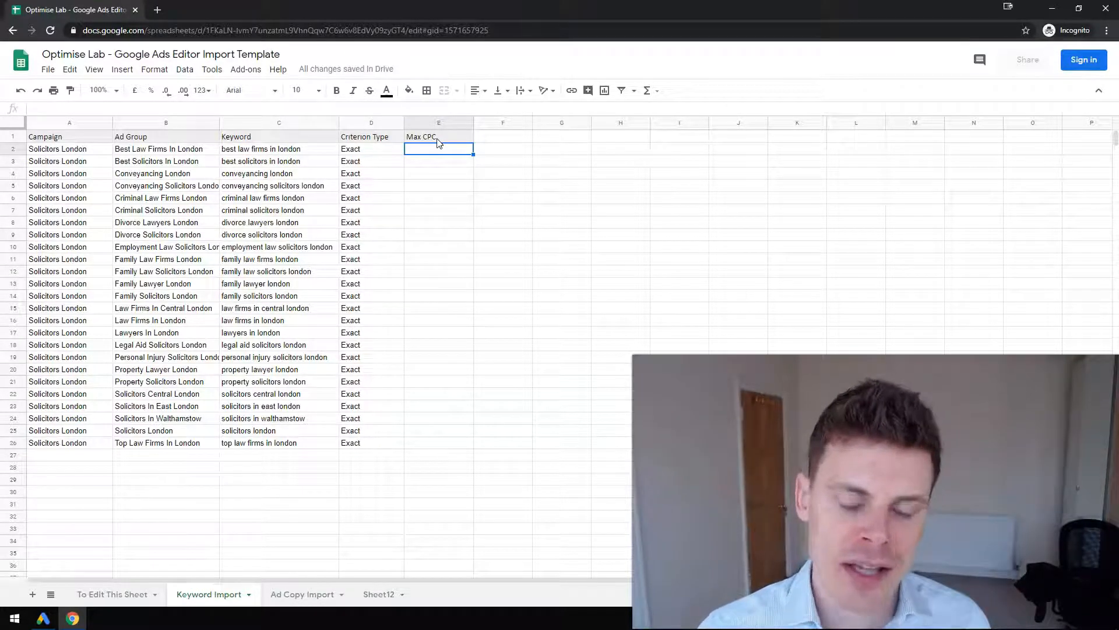
pyautogui.write('1')
pyautogui.press('Return')
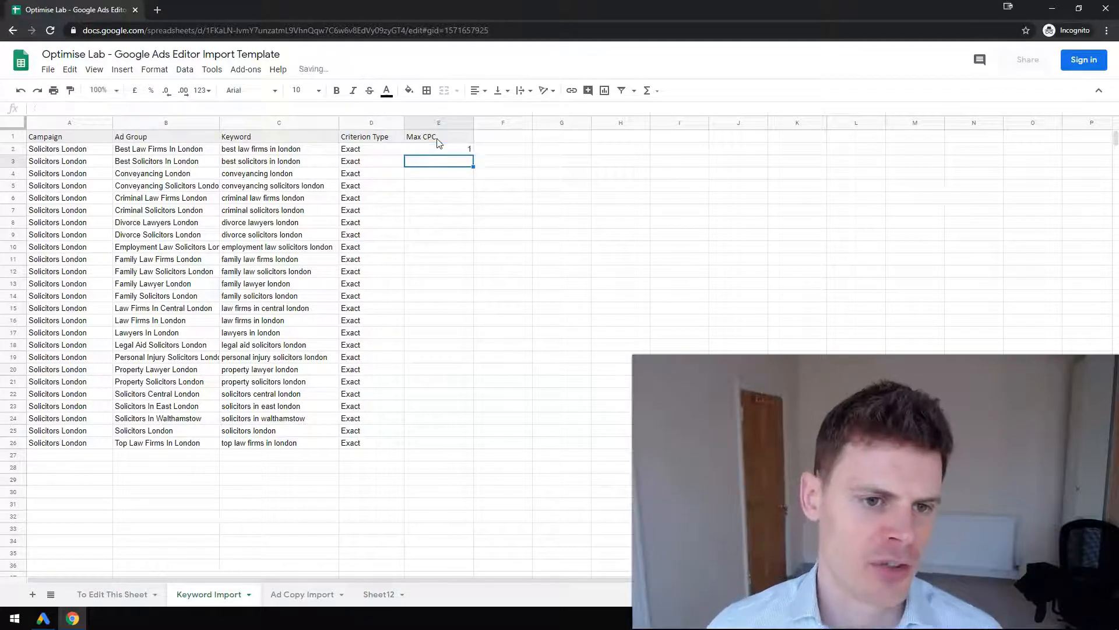
pyautogui.click(465, 150)
pyautogui.moveTo(473, 153); pyautogui.dragTo(460, 443)
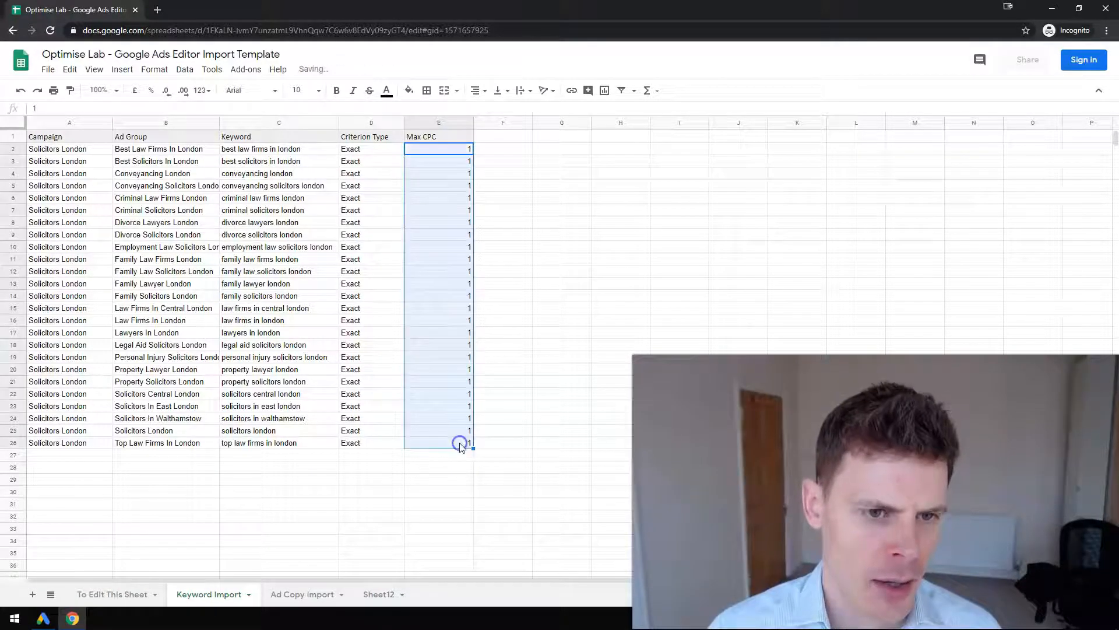
pyautogui.click(438, 226)
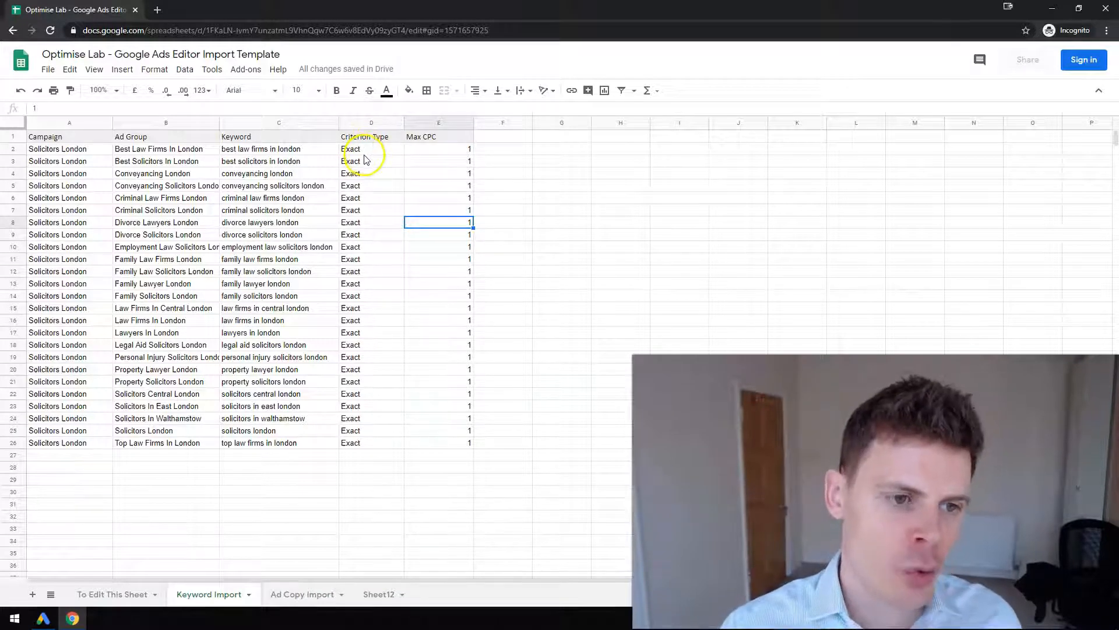
# Widen the Ad Group column to fit its names and append the criterion type with &D2 to the formula in B2
pyautogui.moveTo(219, 123); pyautogui.dragTo(237, 122)
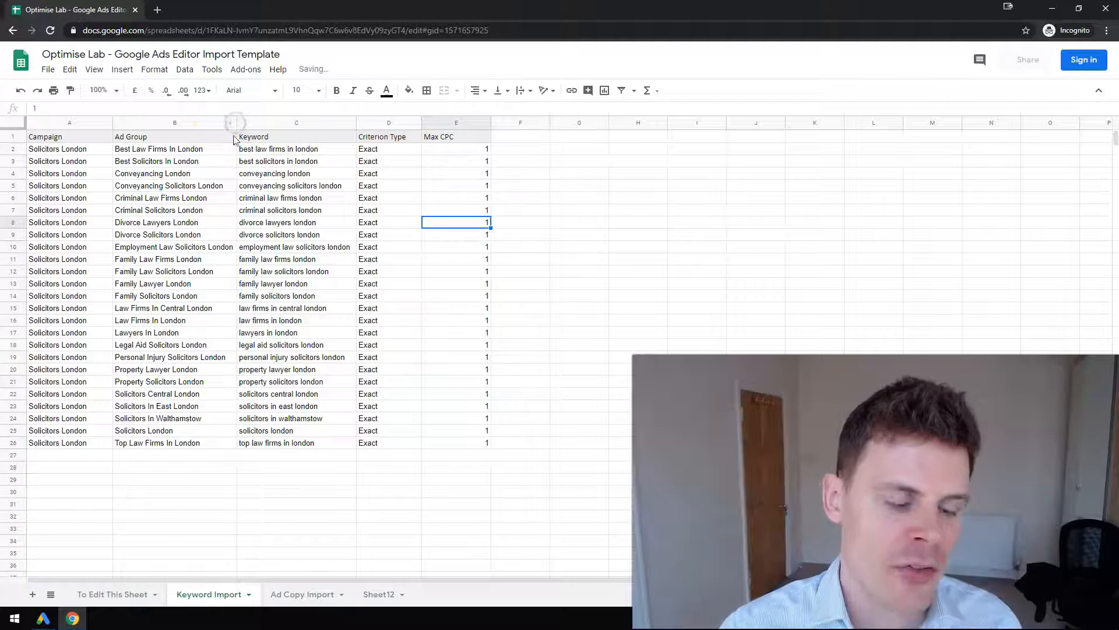
pyautogui.moveTo(237, 126); pyautogui.dragTo(242, 126)
pyautogui.click(234, 153)
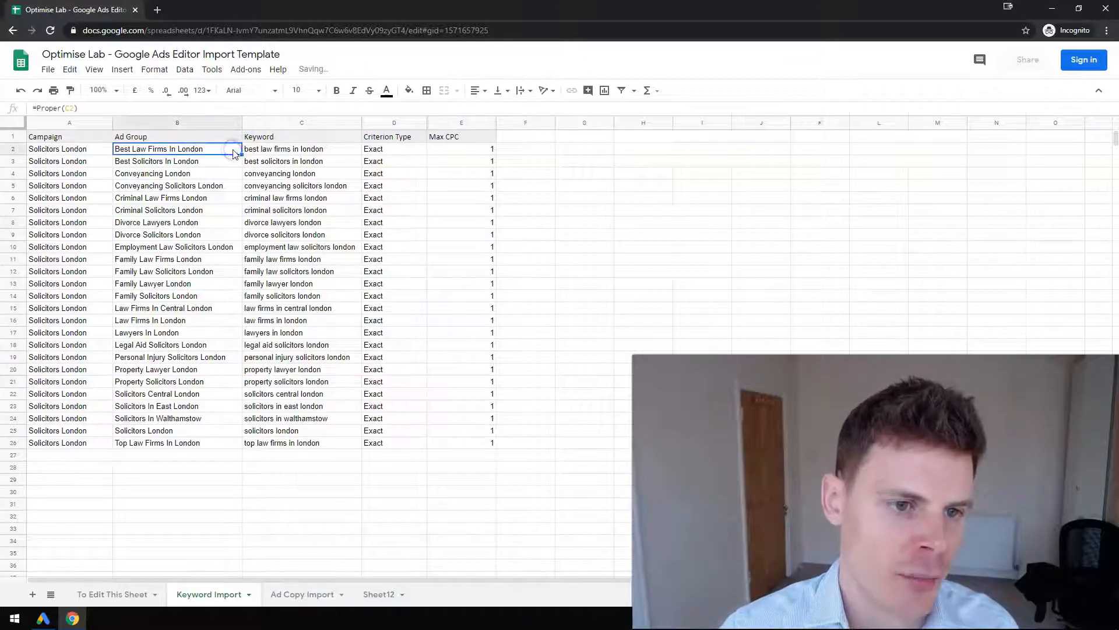
pyautogui.click(128, 109)
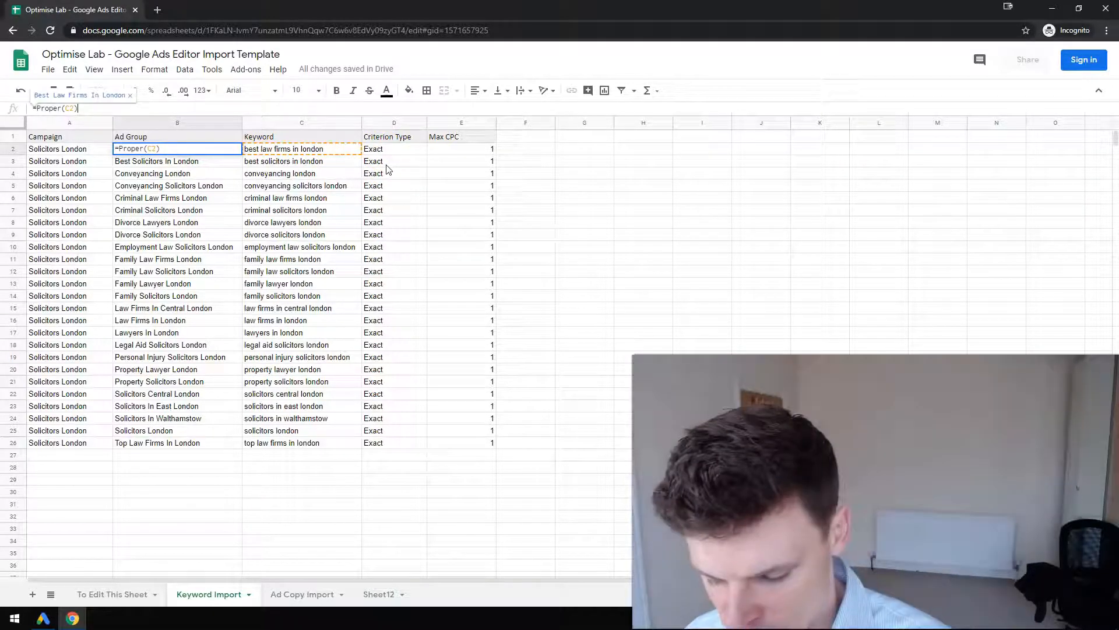
pyautogui.write('&D2')
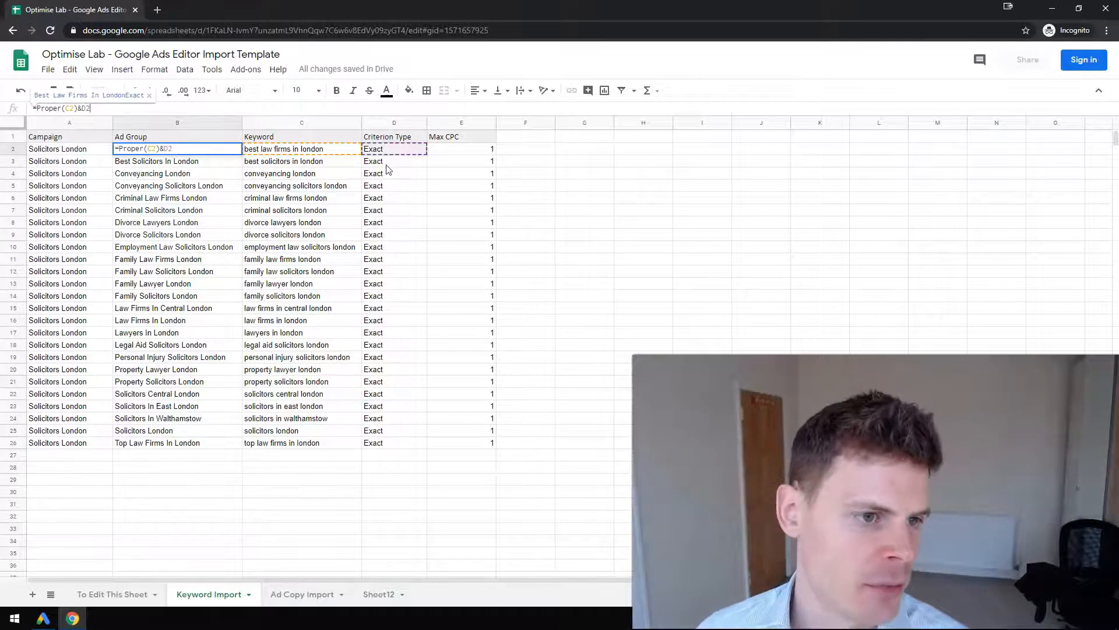
pyautogui.press('Return')
# Insert a " - " separator before the criterion type in the B2 formula, making it =Proper(C2)&" - "&D2
pyautogui.click(210, 151)
pyautogui.click(96, 110)
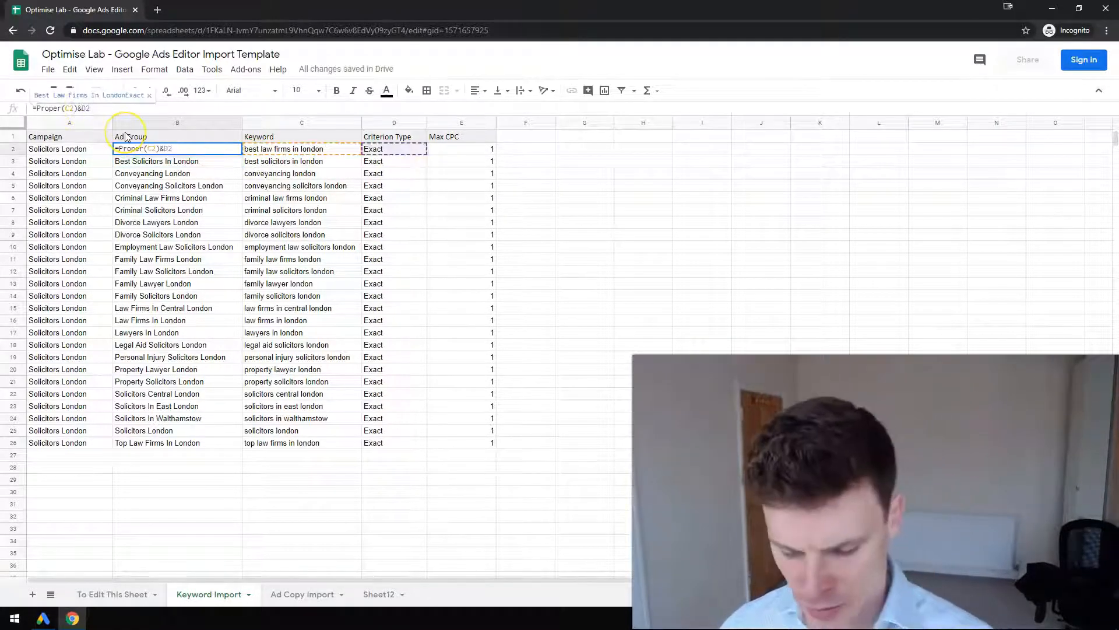
pyautogui.write('"')
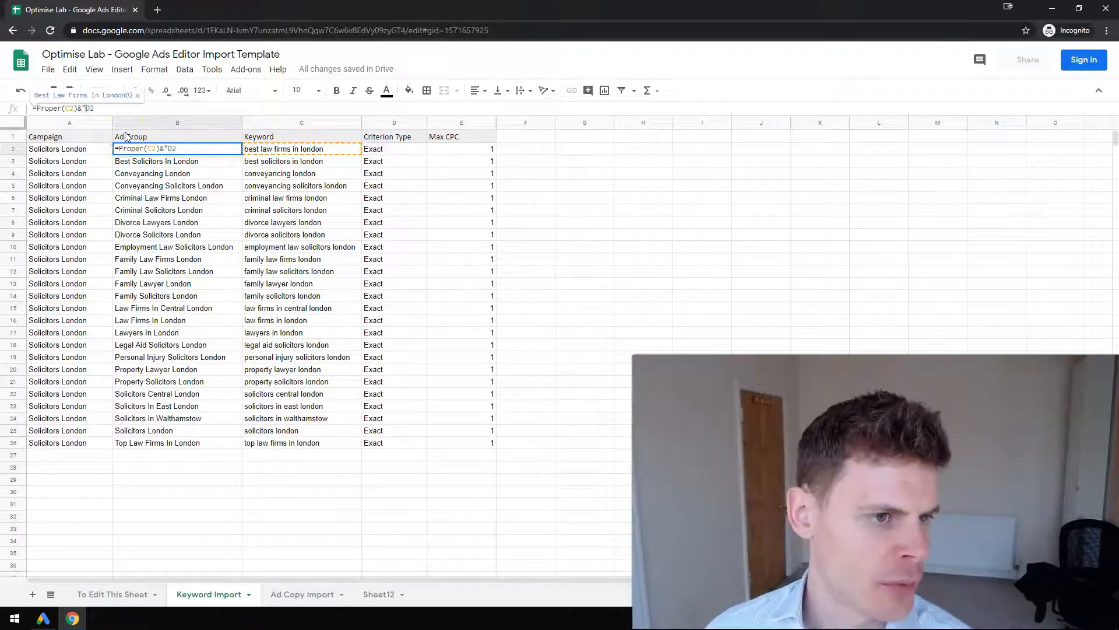
pyautogui.write(' - "')
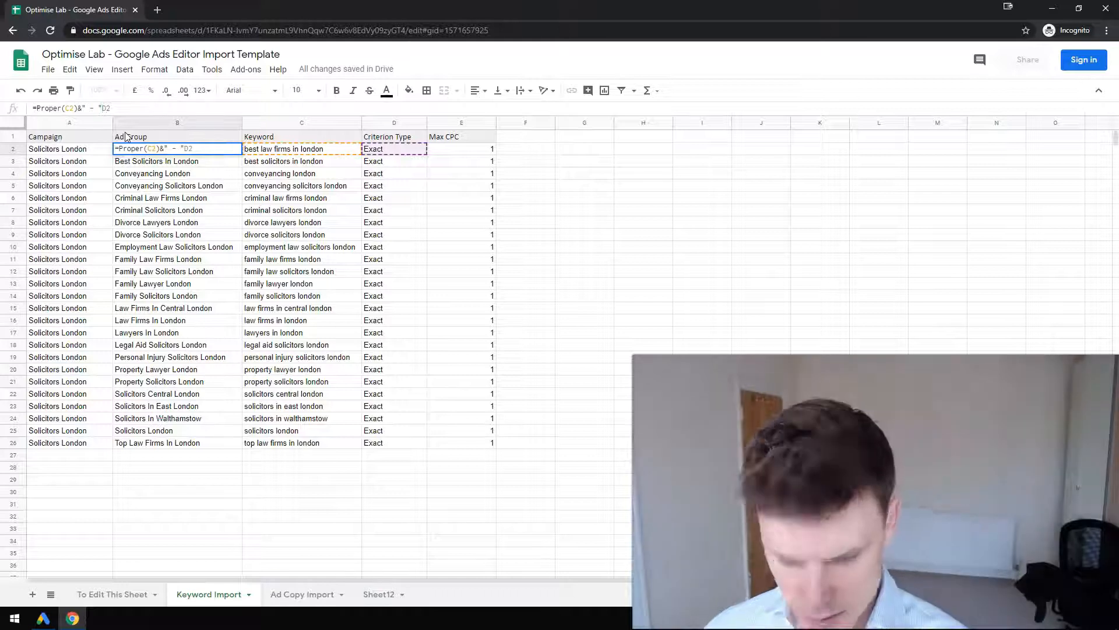
pyautogui.write('&')
pyautogui.press('Return')
pyautogui.click(196, 149)
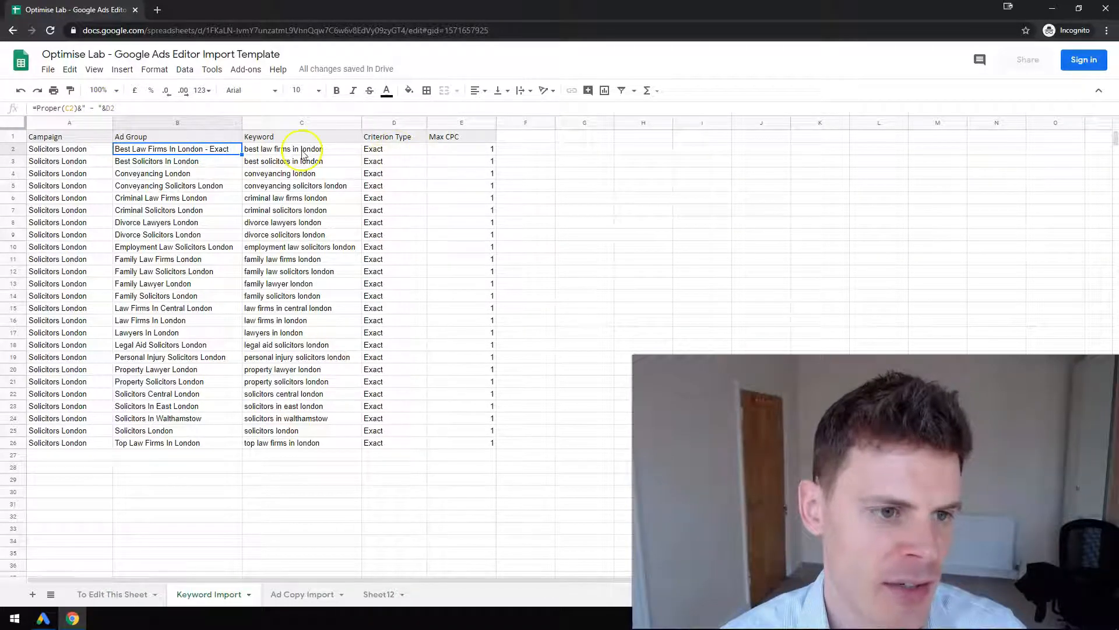
# Fill the B2 ad group formula down to row 26 and widen the Ad Group column to fit the longer names
pyautogui.moveTo(234, 410); pyautogui.dragTo(233, 445)
pyautogui.moveTo(242, 122); pyautogui.dragTo(260, 122)
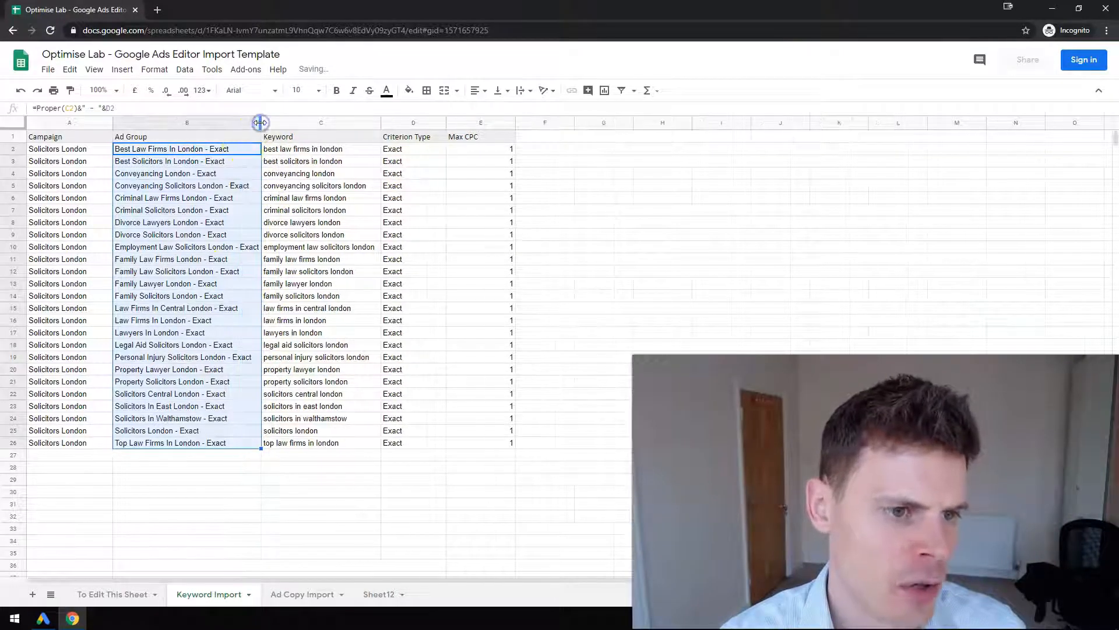
pyautogui.click(235, 162)
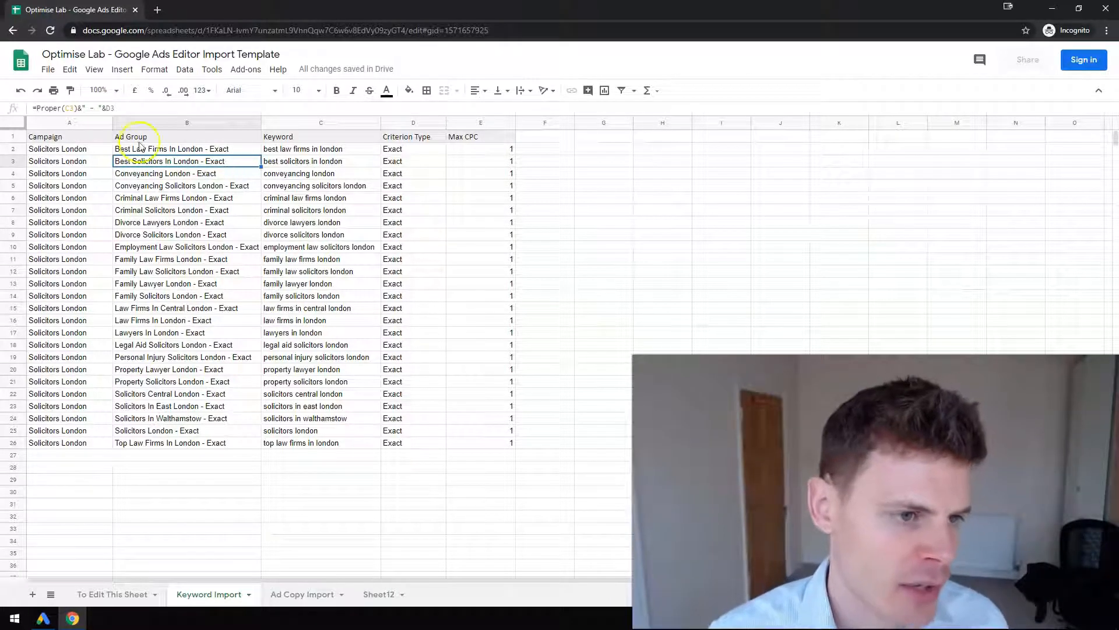
# Copy the keyword table A1:E26 with its headers and paste it into the Make multiple changes grid for keywords in Google Ads Editor
pyautogui.moveTo(105, 137); pyautogui.dragTo(492, 454)
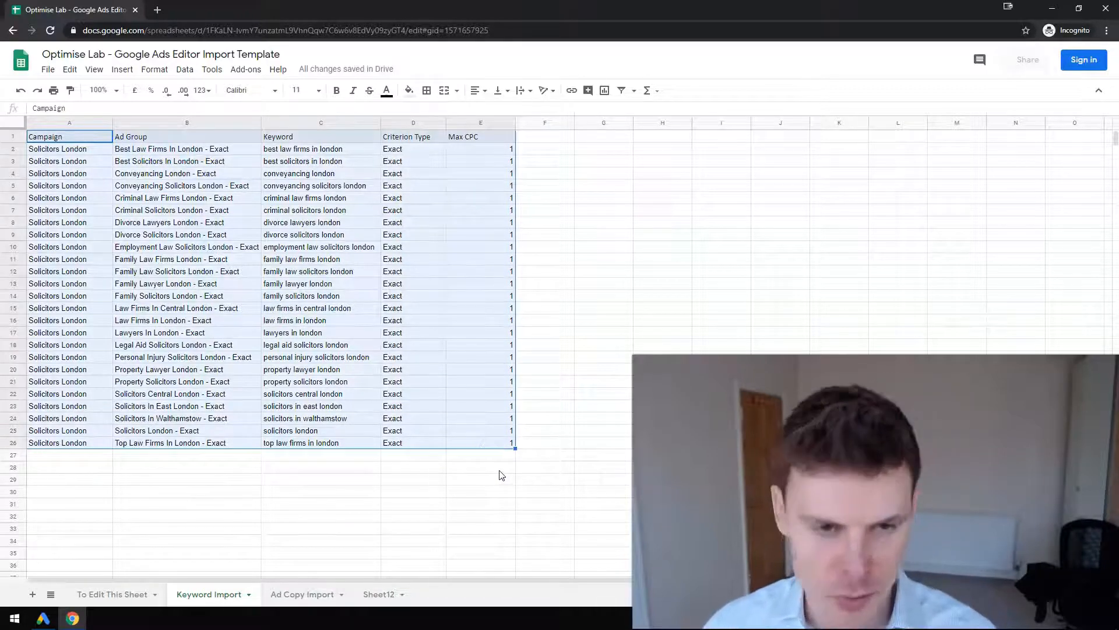
pyautogui.hotkey('ctrl', 'c')
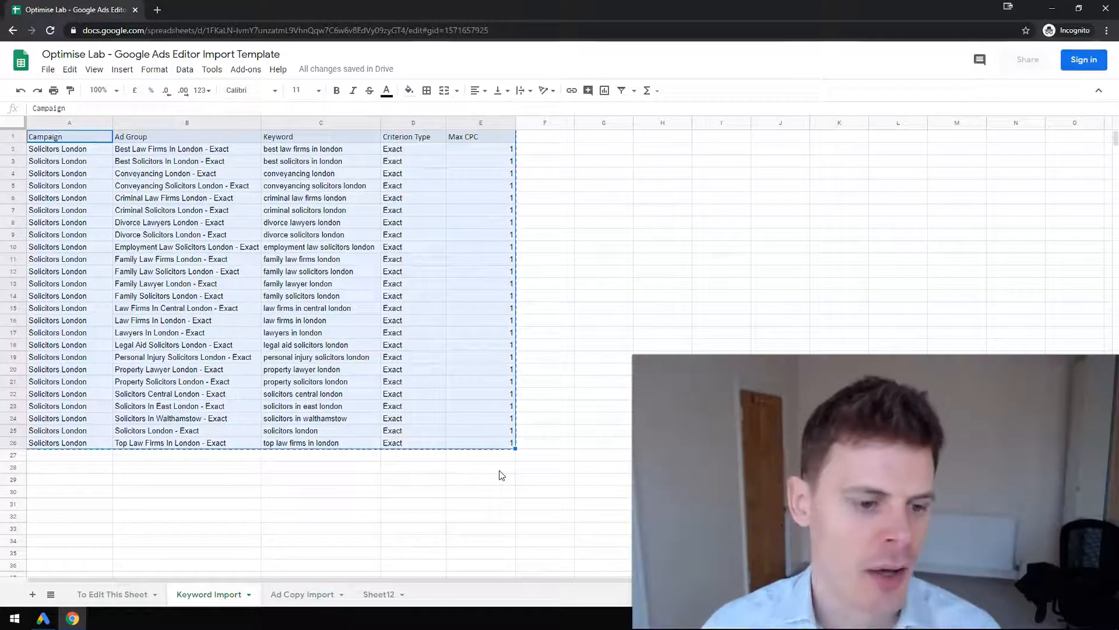
pyautogui.click(46, 617)
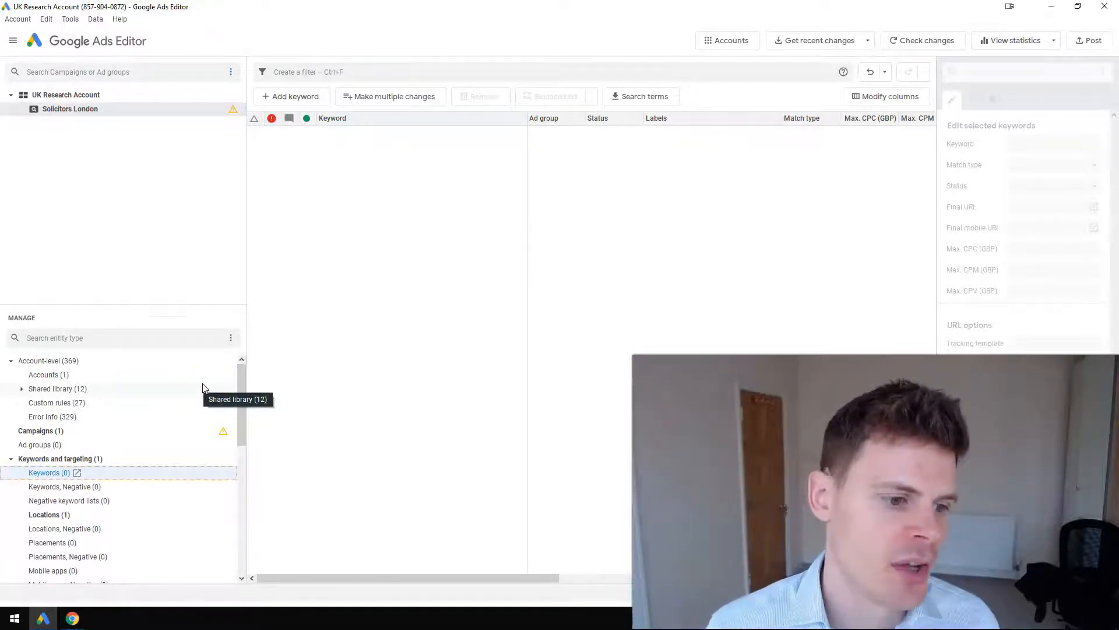
pyautogui.click(383, 96)
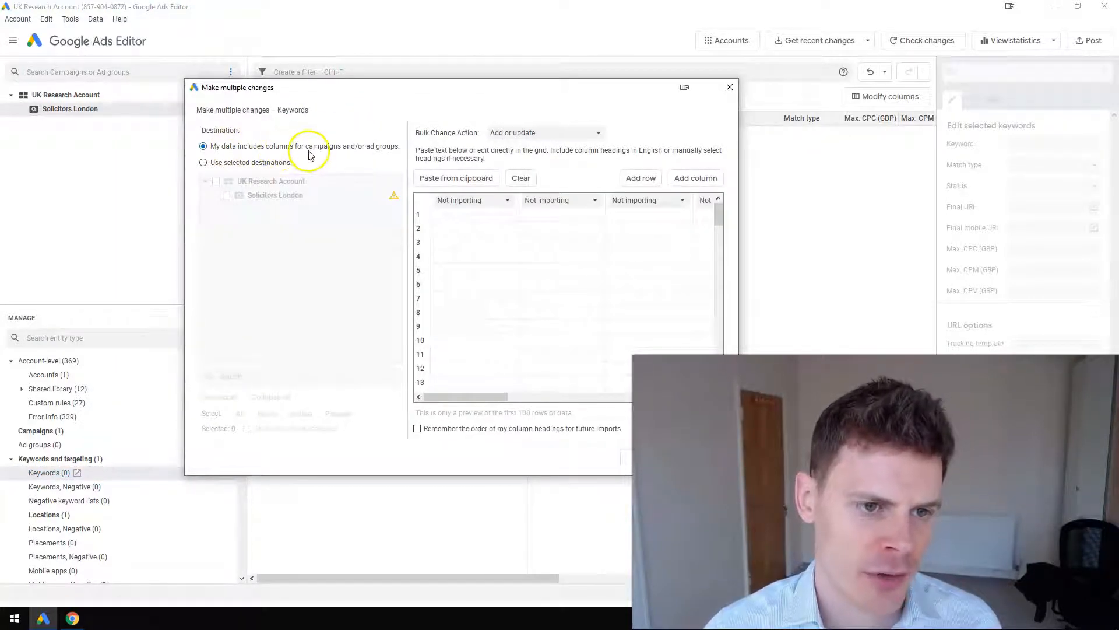
pyautogui.click(442, 215)
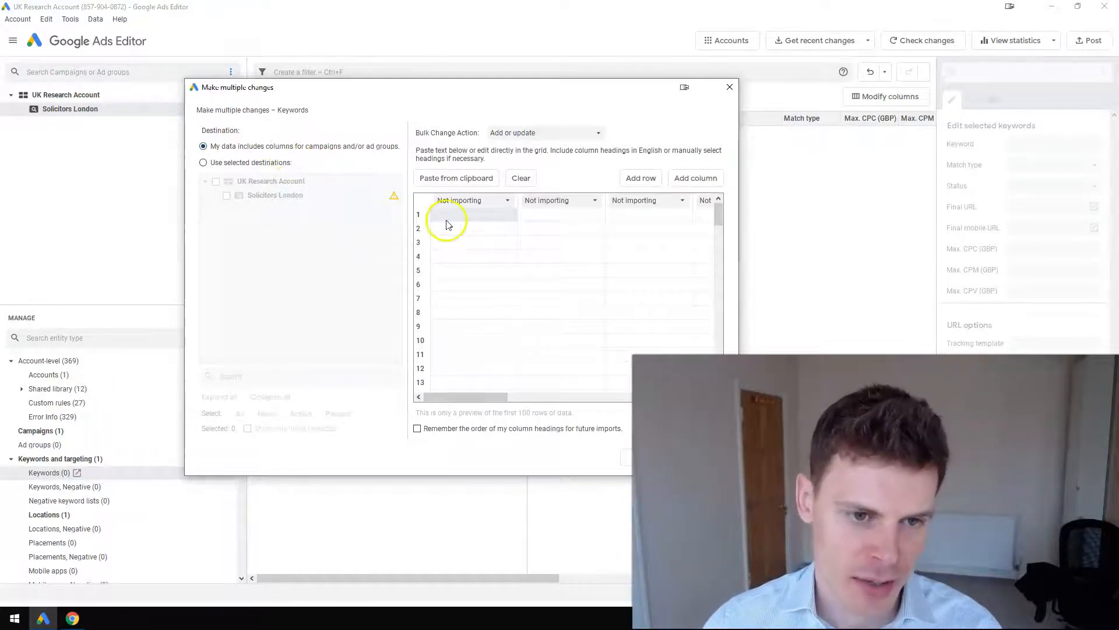
pyautogui.hotkey('ctrl', 'v')
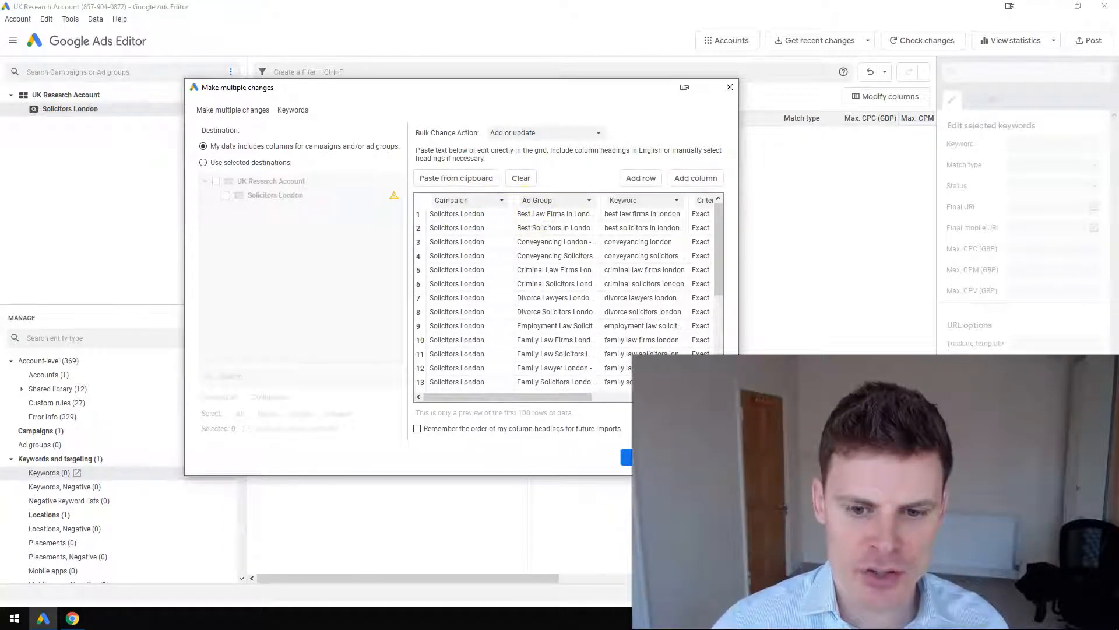
# Enlarge the Make multiple changes dialog to check all columns, process the pasted rows and finish the import
pyautogui.moveTo(739, 476); pyautogui.dragTo(914, 492)
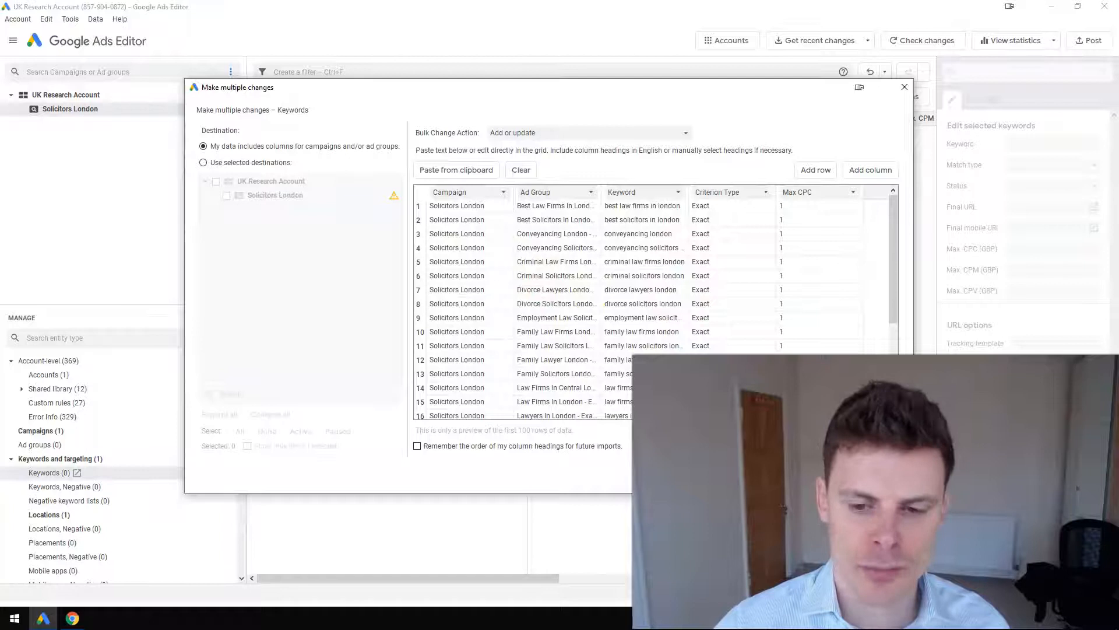
pyautogui.click(825, 474)
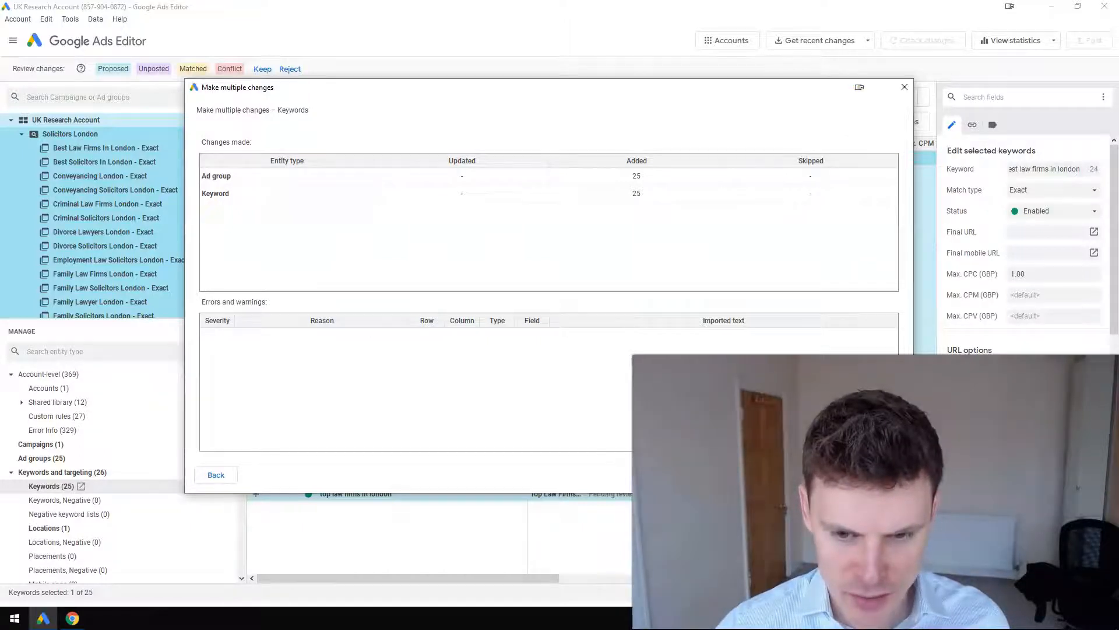
pyautogui.click(854, 474)
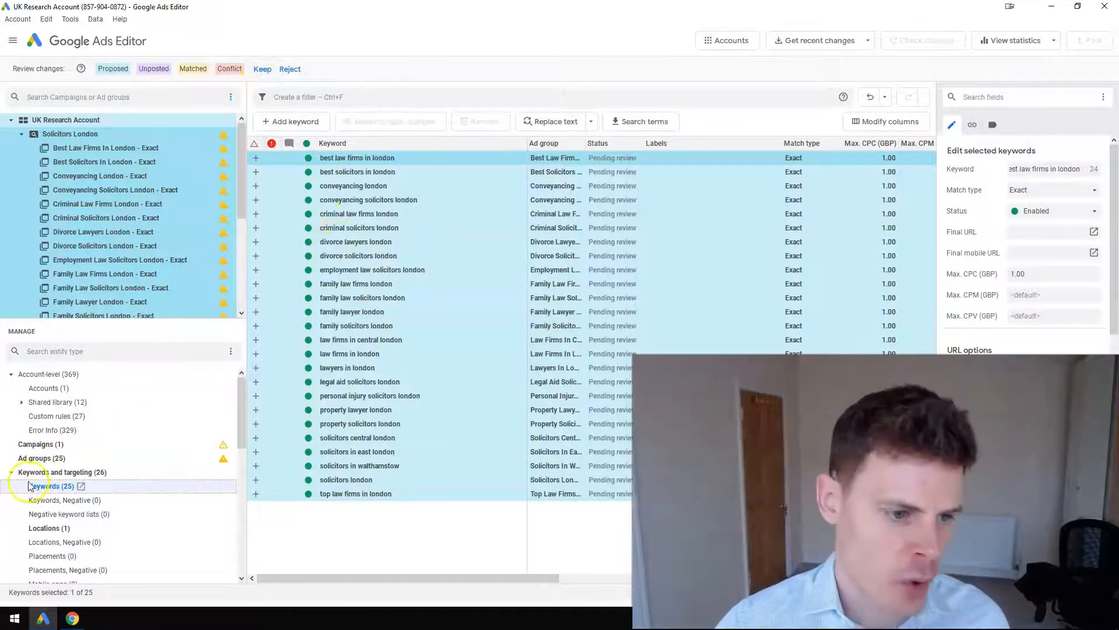
# Review the proposed ad groups and keywords and keep the imported changes
pyautogui.click(41, 459)
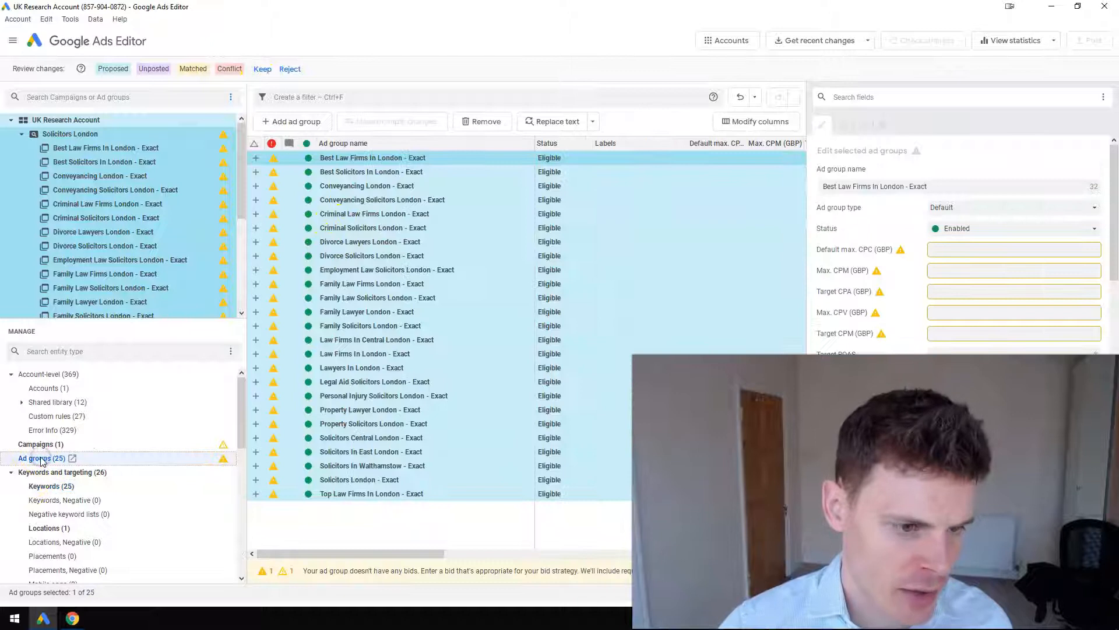
pyautogui.click(45, 487)
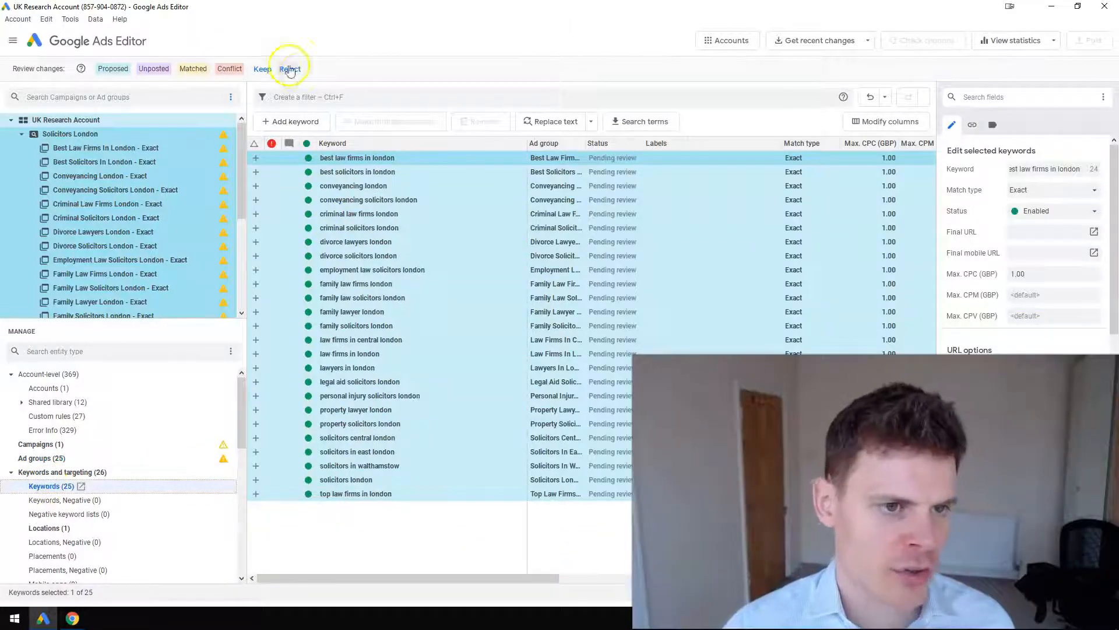
pyautogui.click(262, 68)
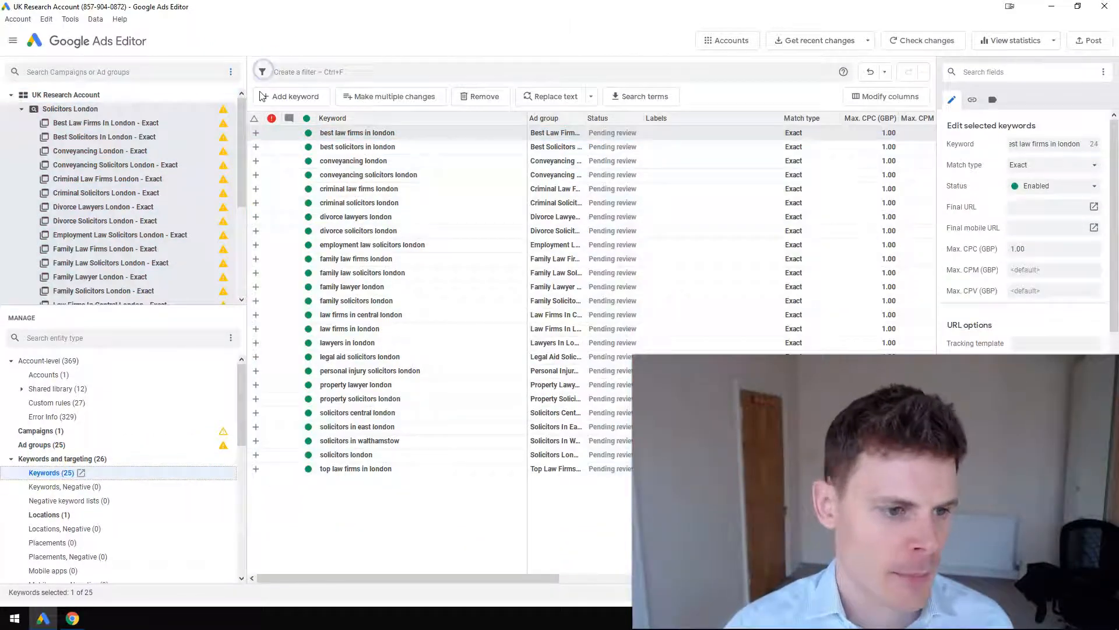
# Set the default max. CPC of all ad groups in the Solicitors London campaign to 1.00 GBP
pyautogui.click(36, 444)
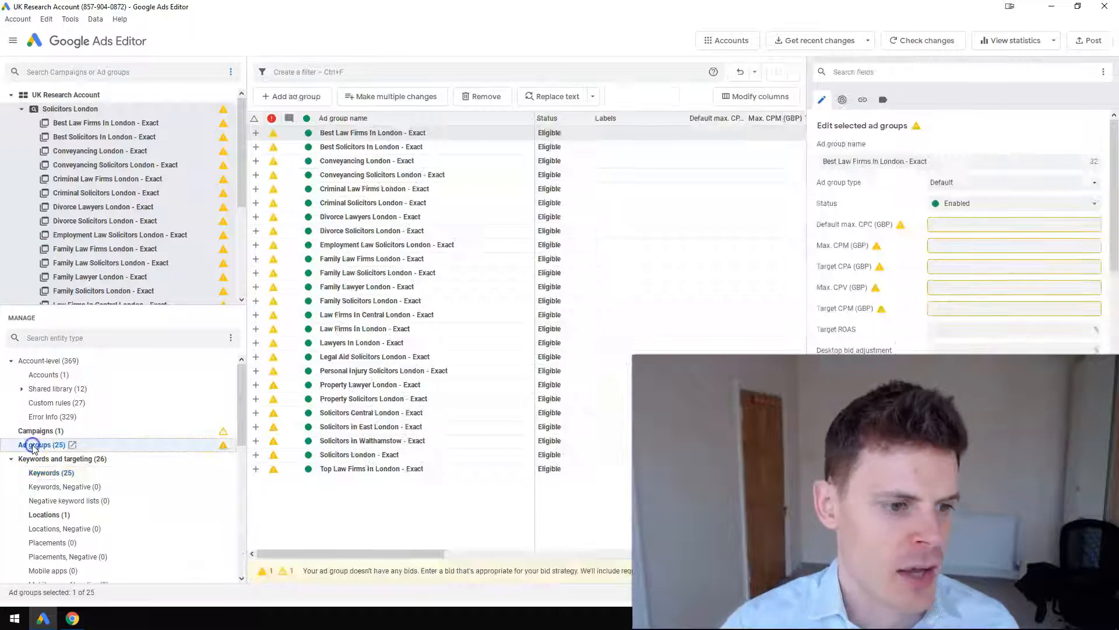
pyautogui.click(428, 274)
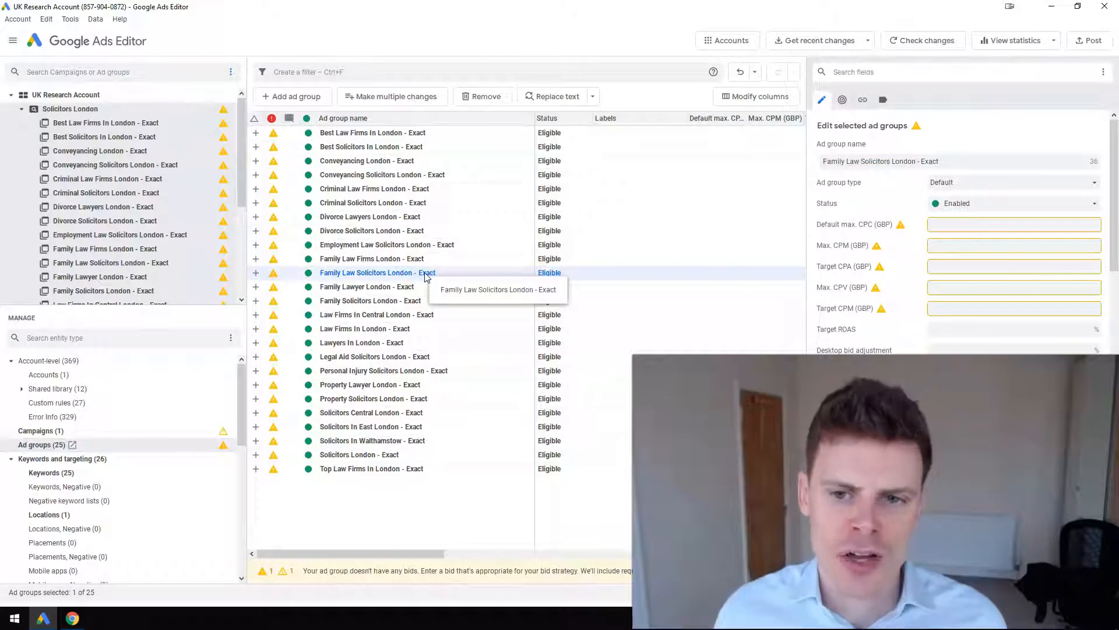
pyautogui.hotkey('ctrl', 'a')
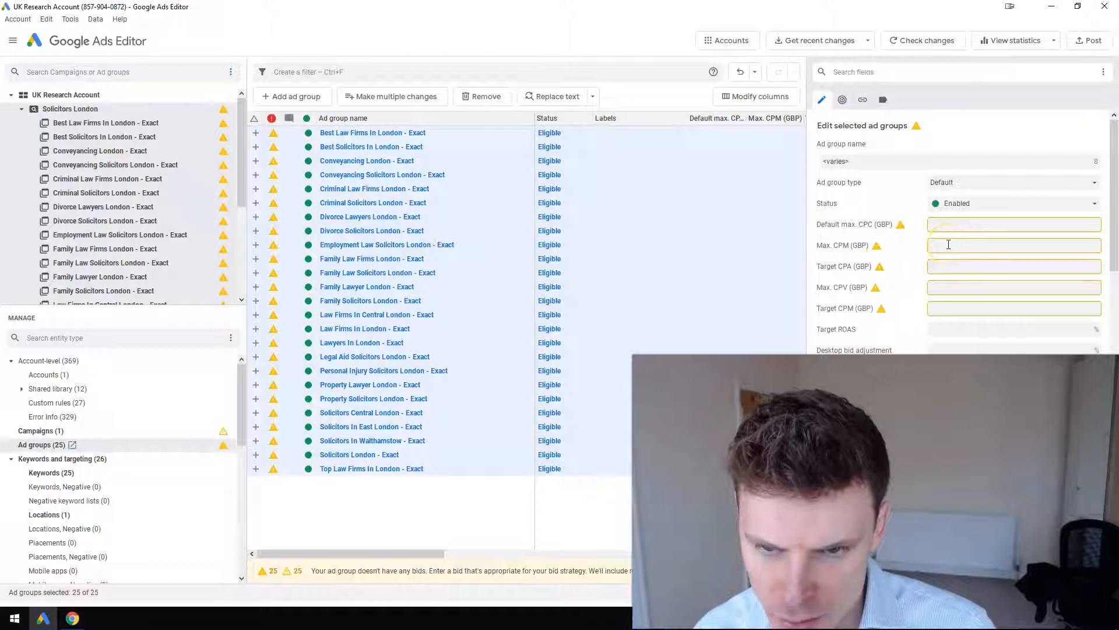
pyautogui.click(954, 227)
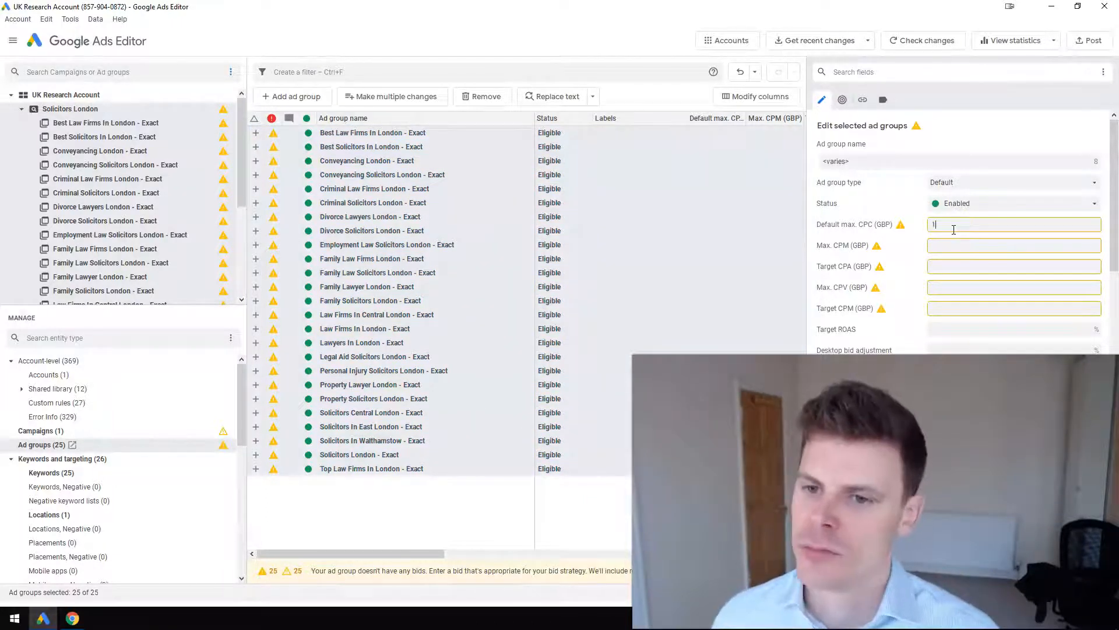
pyautogui.write('1')
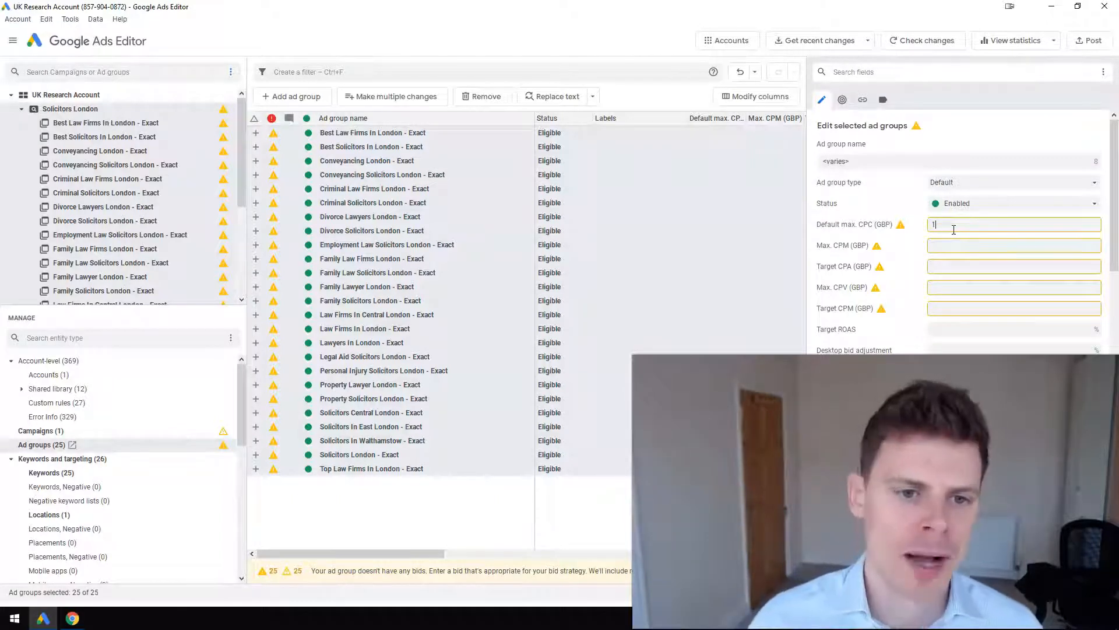
pyautogui.press('Return')
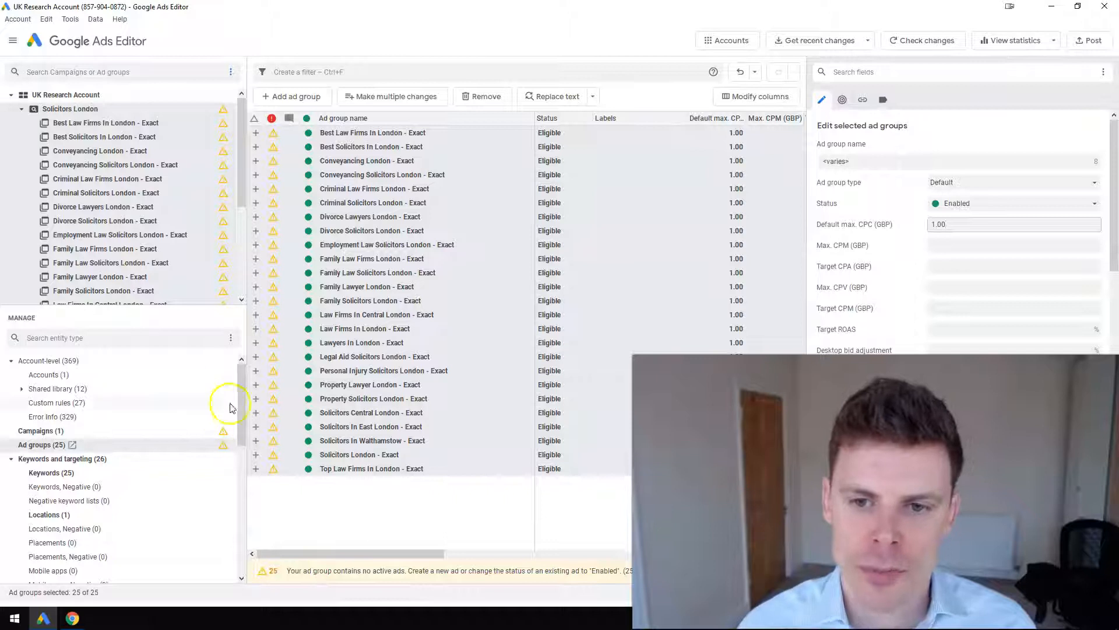
# Check the Enabled status of the selected ad groups and the max. CPC and match type of the imported keywords
pyautogui.click(956, 211)
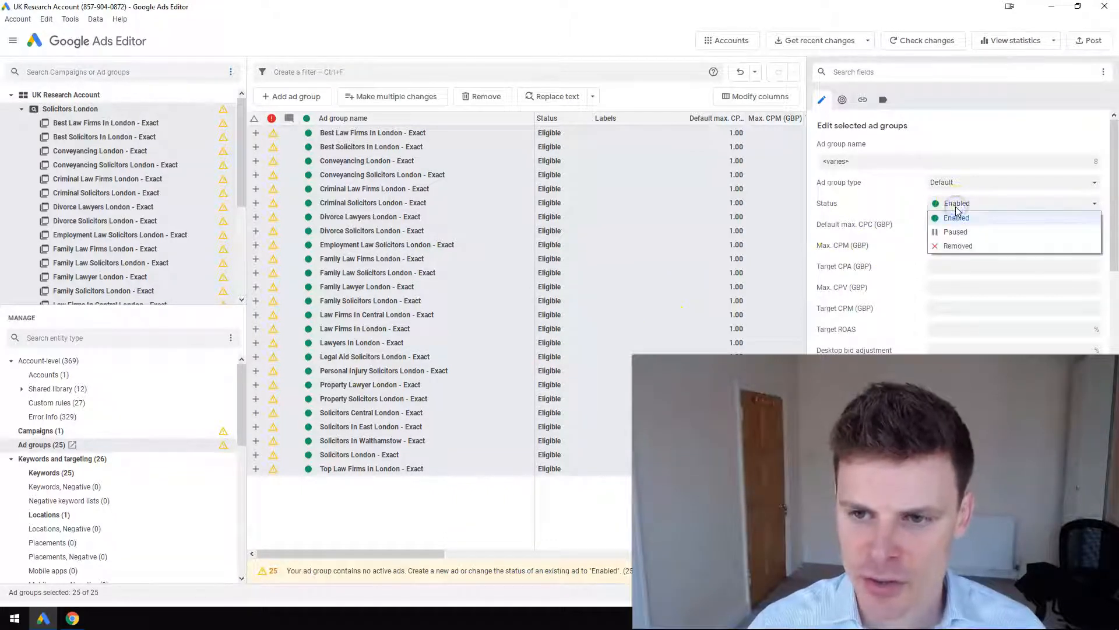
pyautogui.click(957, 217)
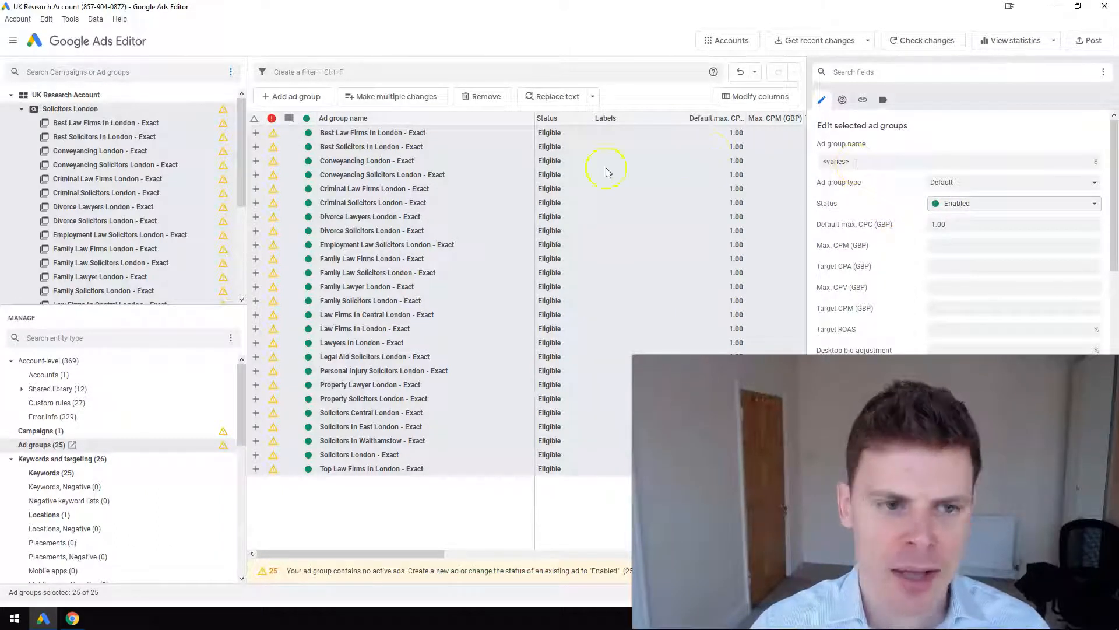
pyautogui.click(52, 473)
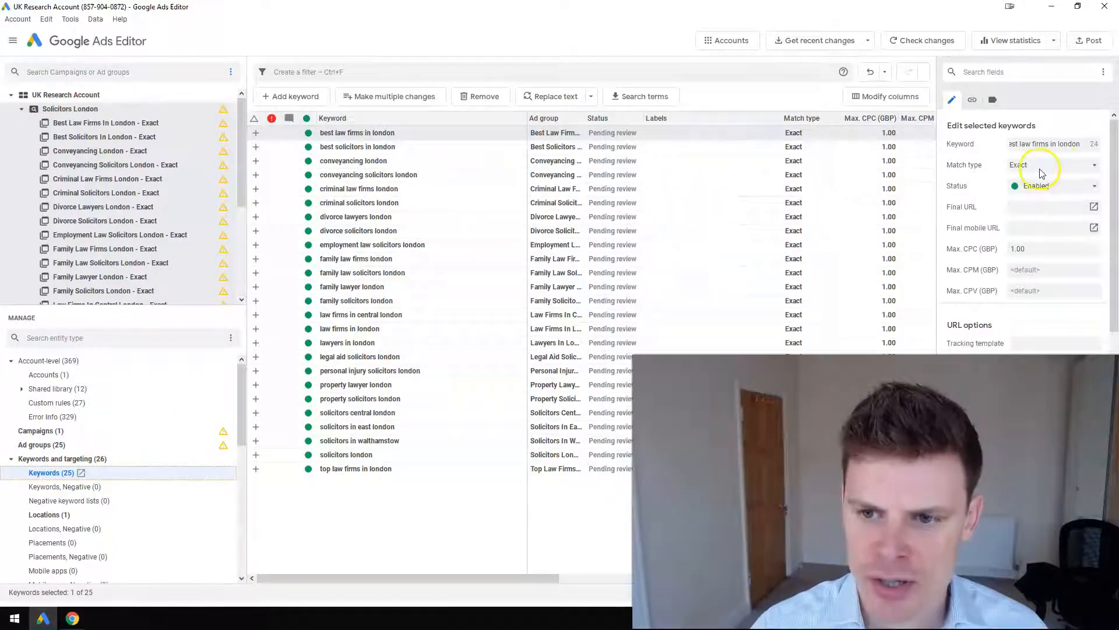
pyautogui.click(1022, 248)
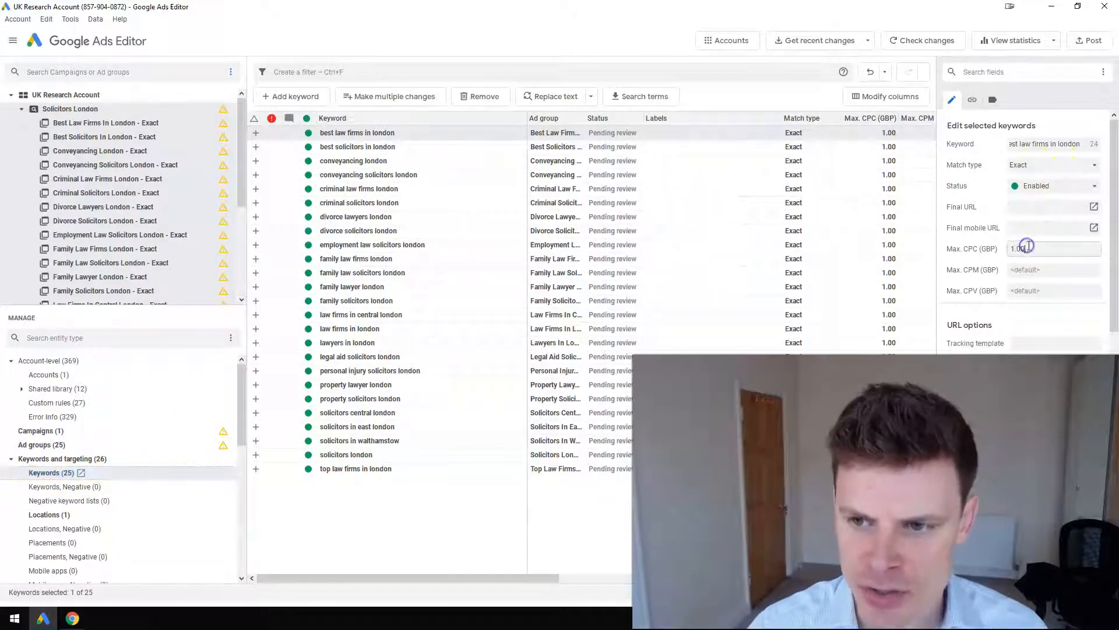
pyautogui.click(627, 176)
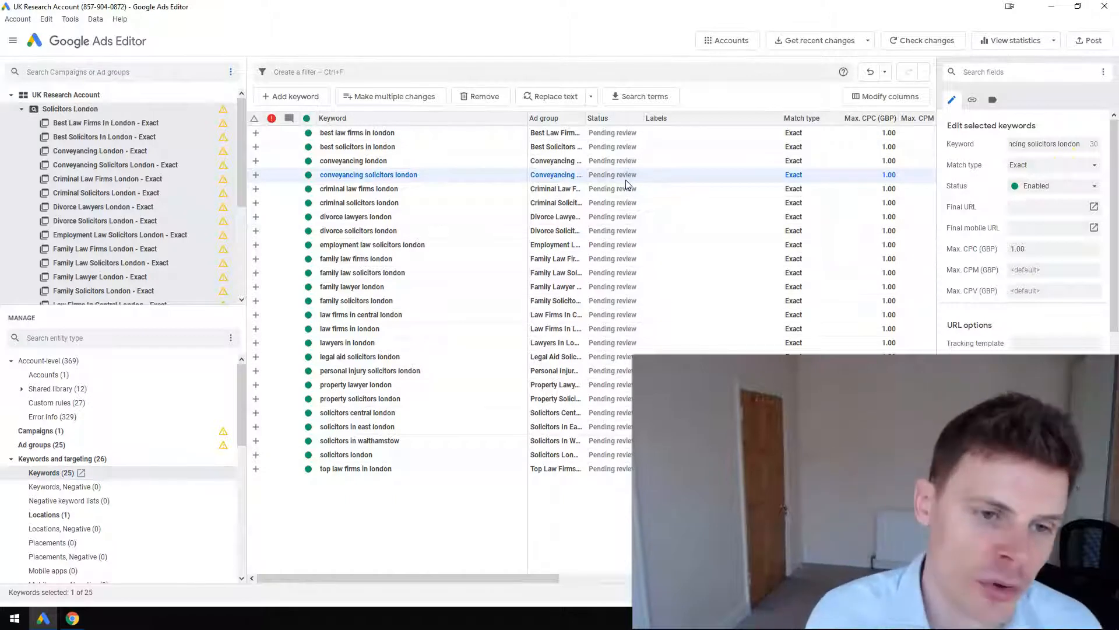